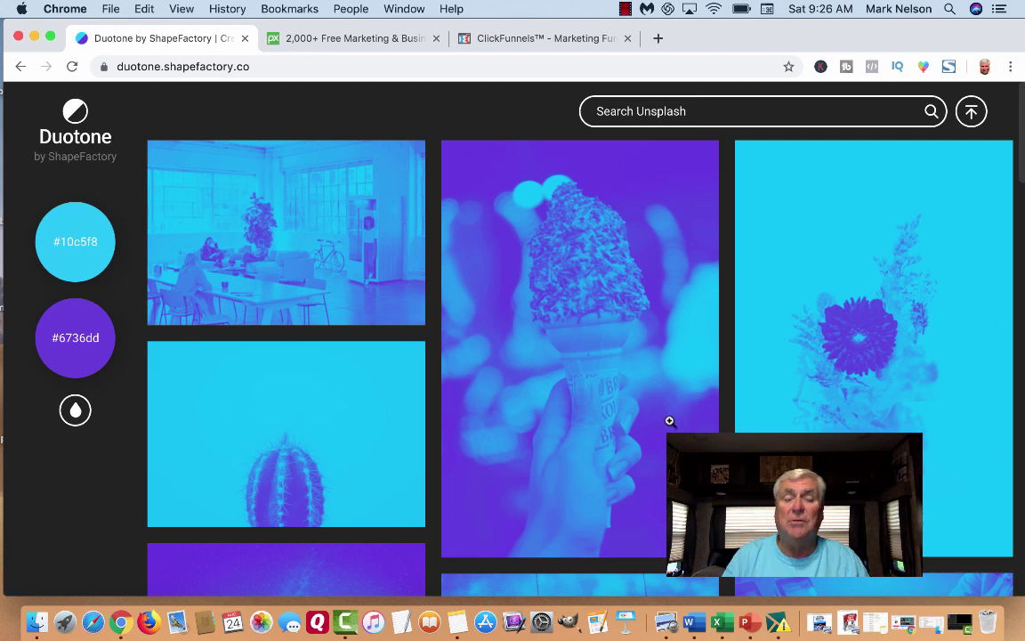
Switch to the Pixabay tab showing the 'marketing' image search results
{"action": "left_click", "coordinate": [365, 40]}
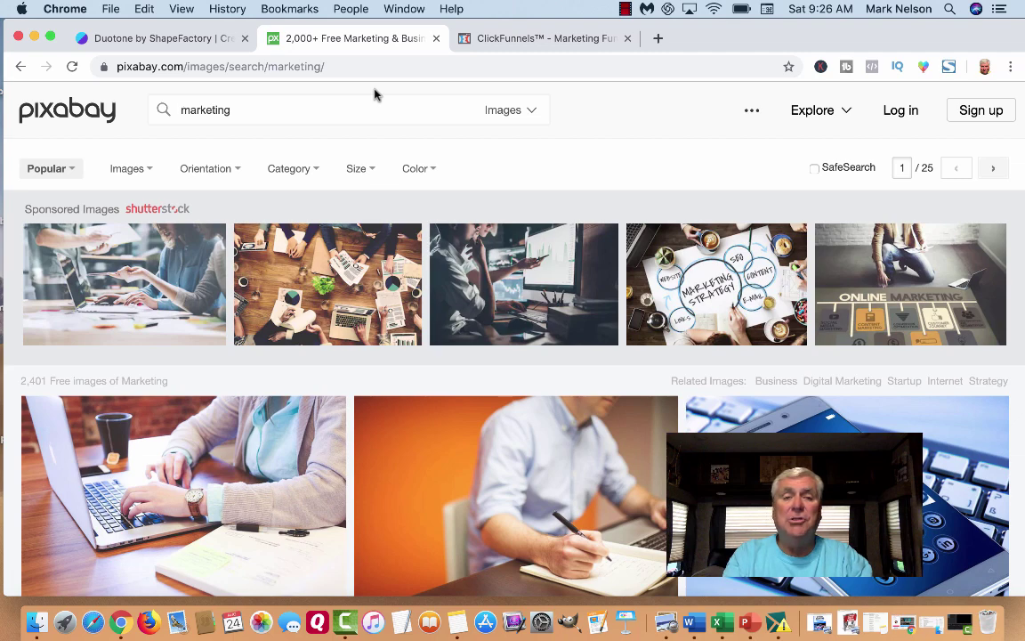
Browse the 'marketing' results and open the Paper Business Finance fist-bump photo
{"action": "scroll", "coordinate": [374, 95], "scroll_direction": "down", "scroll_amount": 3}
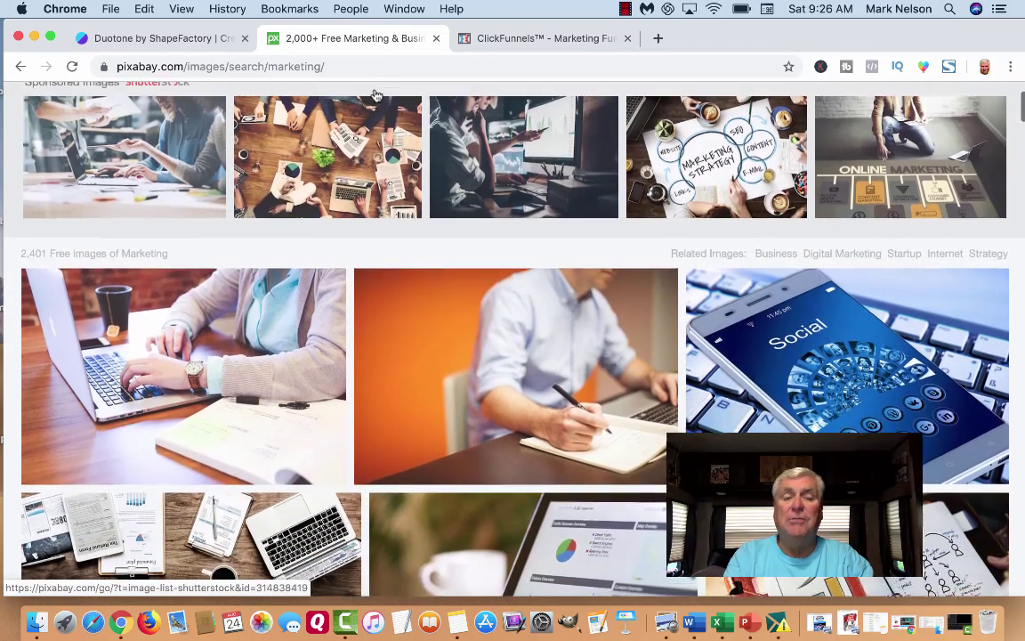
{"action": "scroll", "coordinate": [375, 95], "scroll_direction": "up", "scroll_amount": 3}
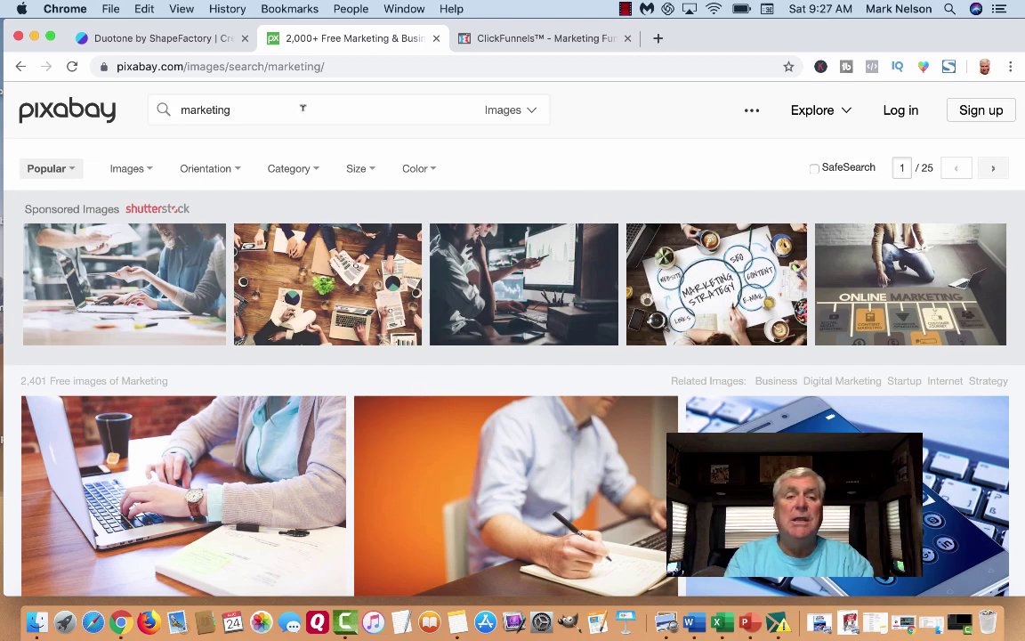
{"action": "scroll", "coordinate": [302, 237], "scroll_direction": "down", "scroll_amount": 5}
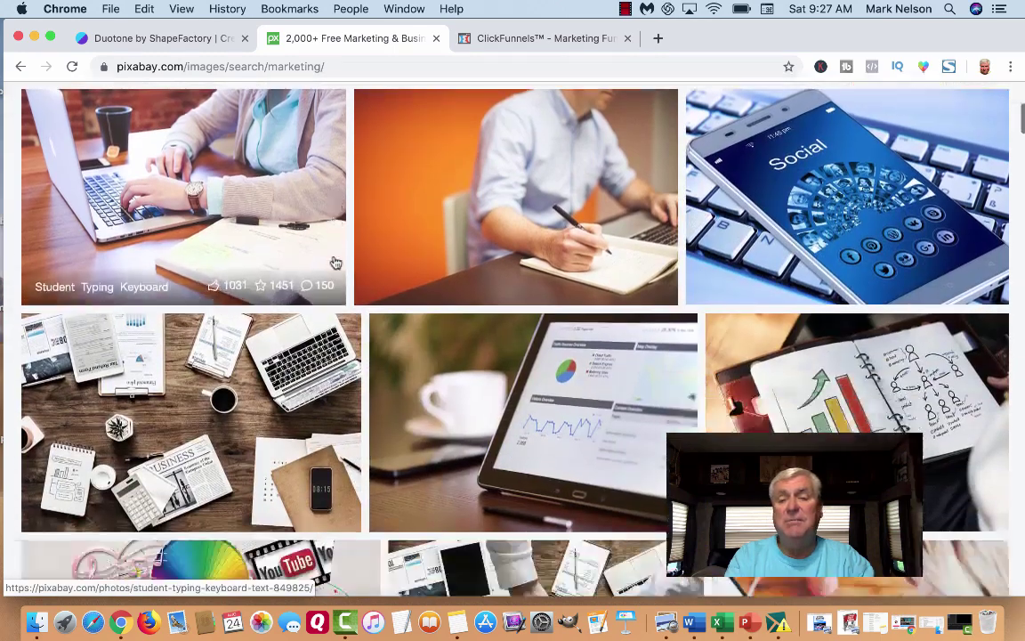
{"action": "scroll", "coordinate": [336, 262], "scroll_direction": "down", "scroll_amount": 5}
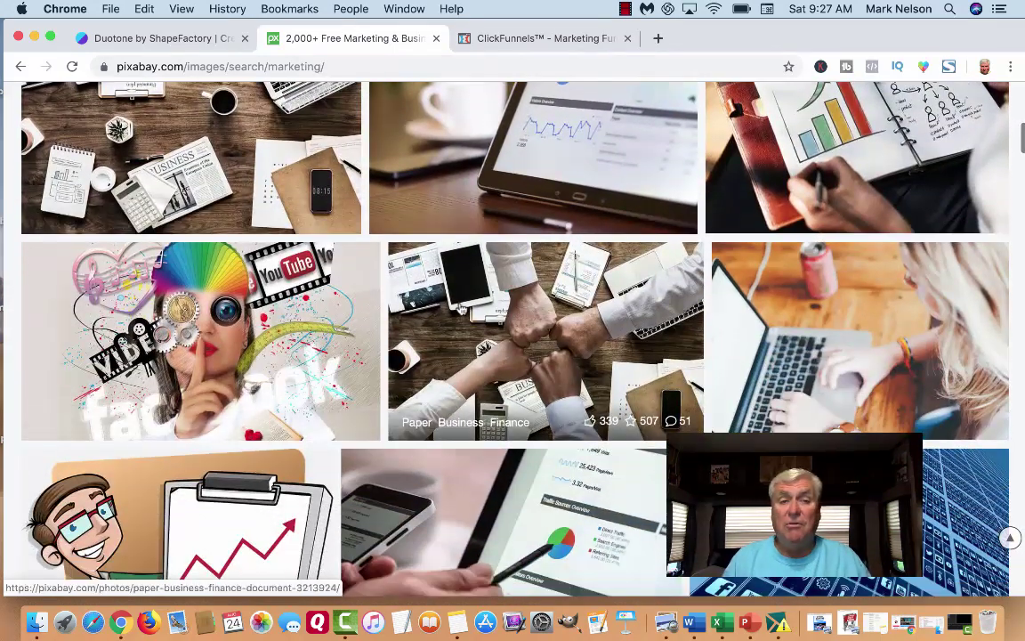
{"action": "left_click", "coordinate": [469, 283]}
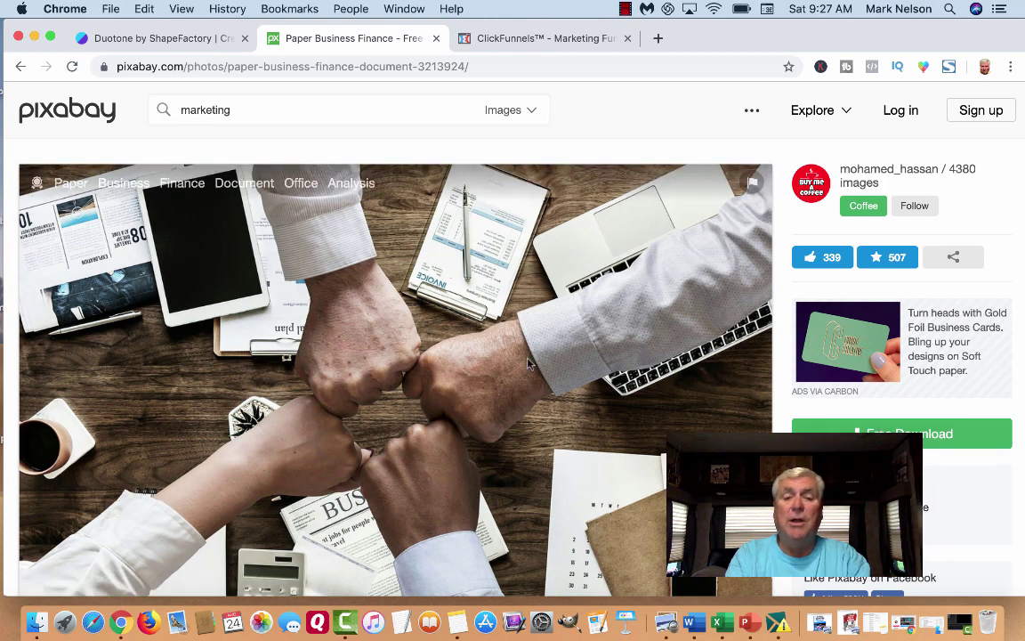
Save the fist-bump photo as a JPEG in the Downloads folder
{"action": "right_click", "coordinate": [384, 318]}
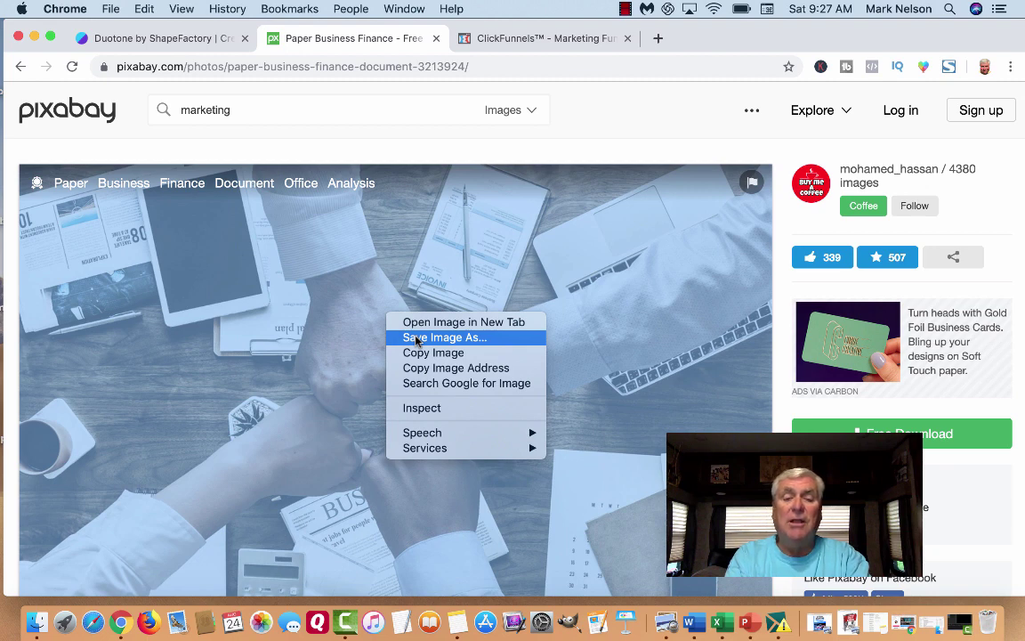
{"action": "left_click", "coordinate": [415, 338]}
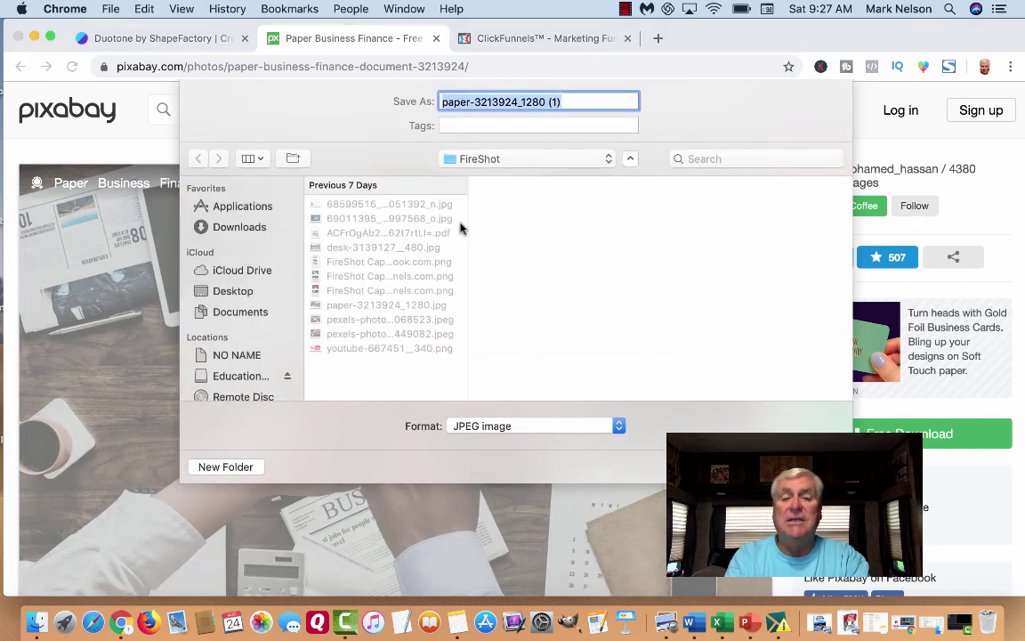
{"action": "left_click", "coordinate": [607, 167]}
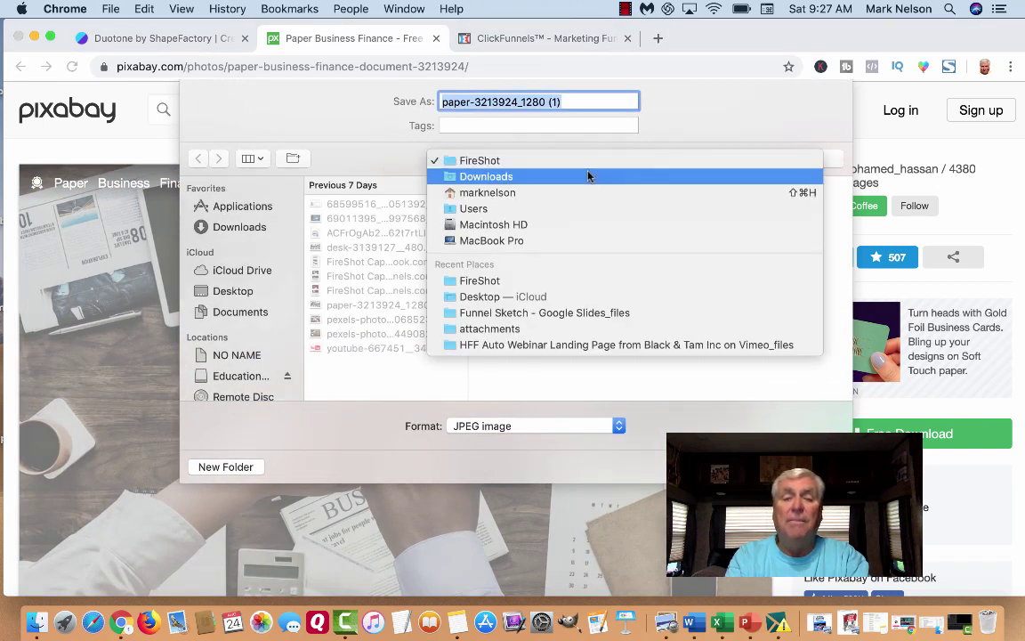
{"action": "left_click", "coordinate": [582, 177]}
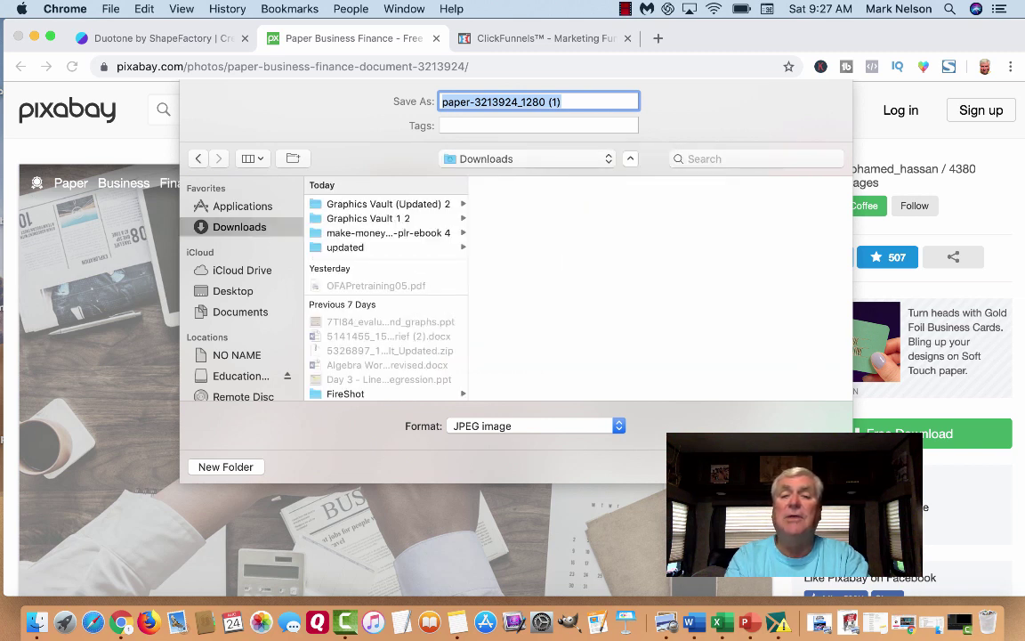
{"action": "key", "text": "Return"}
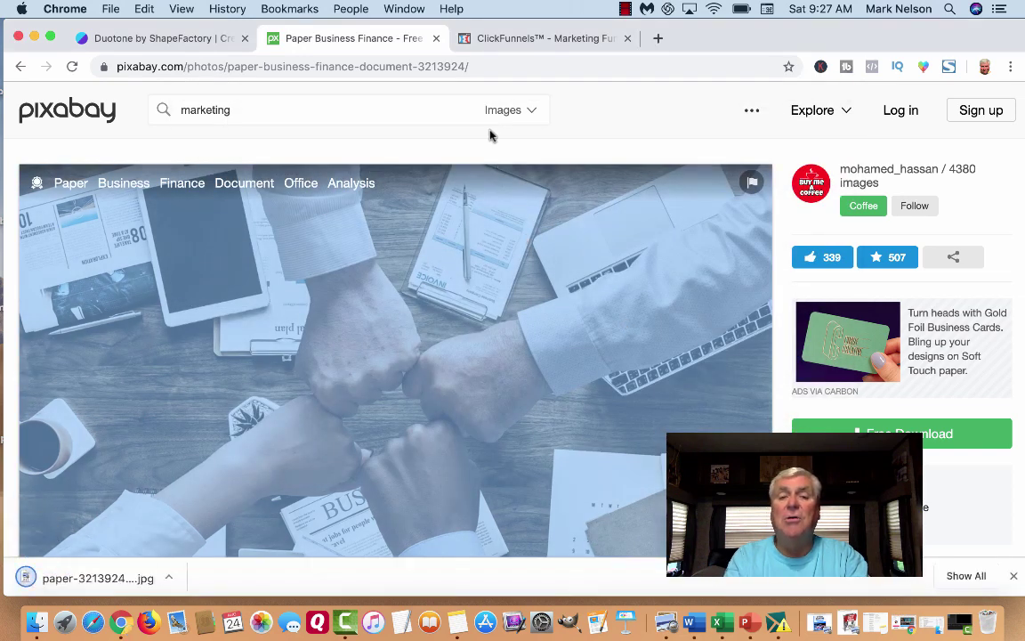
Upload paper-3213924_1280 (1).jpg from Downloads into Duotone by ShapeFactory
{"action": "left_click_drag", "start_coordinate": [113, 30], "coordinate": [183, 30]}
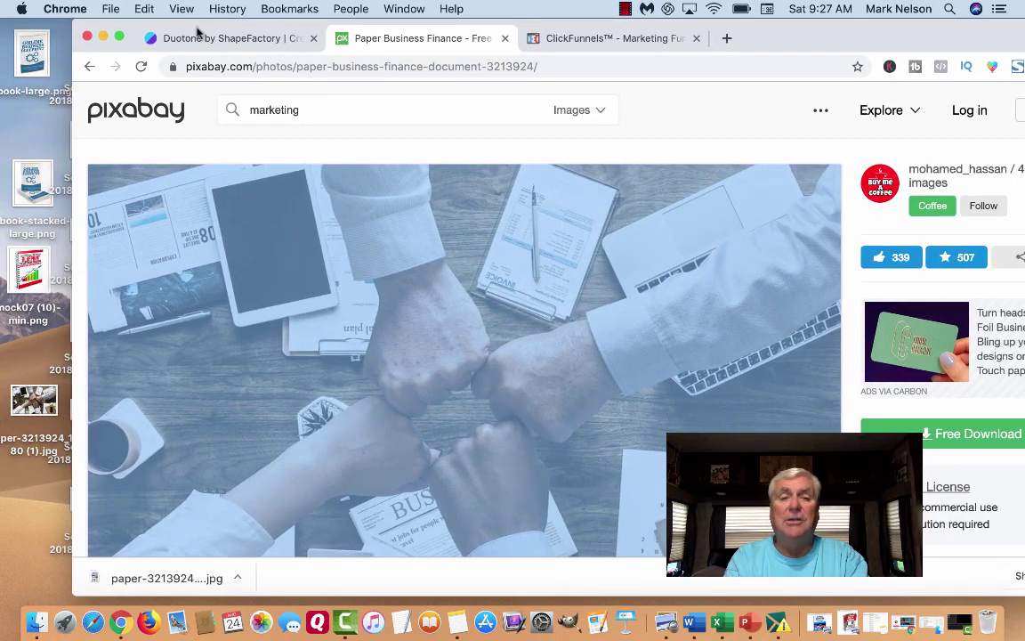
{"action": "left_click", "coordinate": [232, 41]}
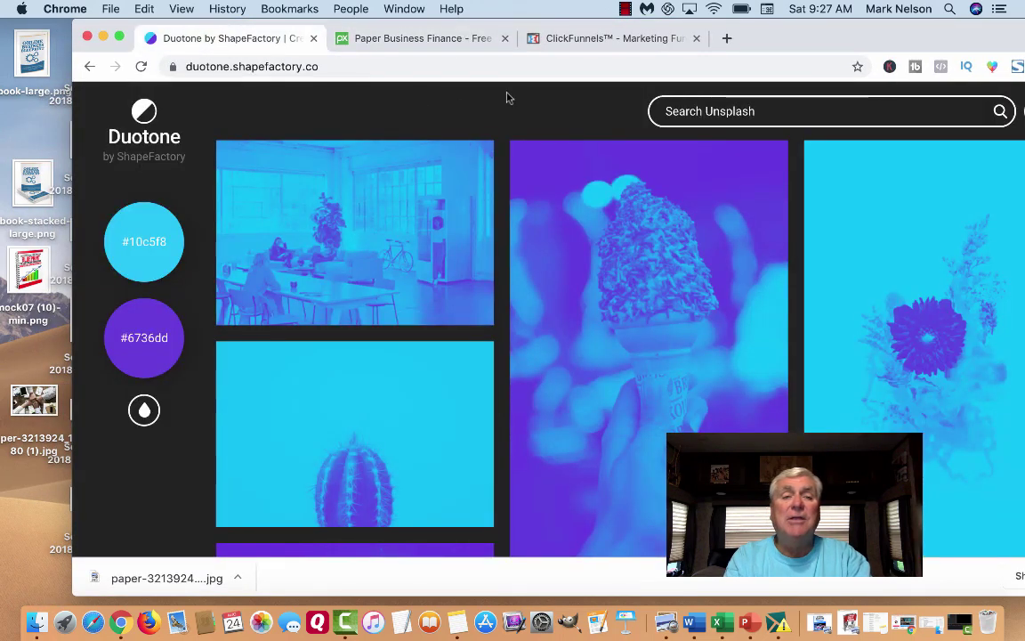
{"action": "left_click_drag", "start_coordinate": [430, 29], "coordinate": [363, 25]}
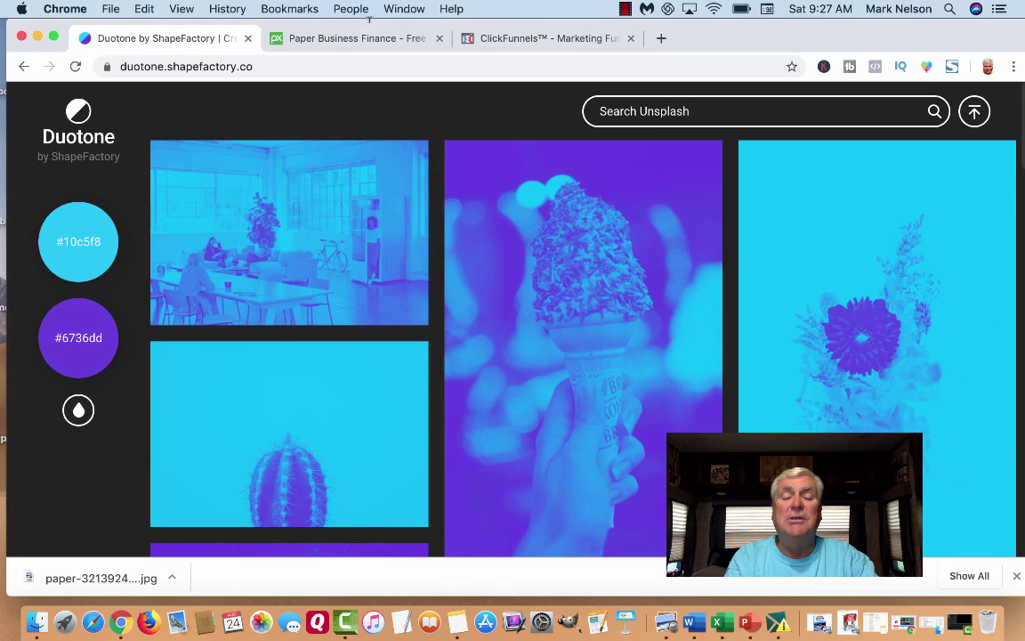
{"action": "left_click", "coordinate": [972, 115]}
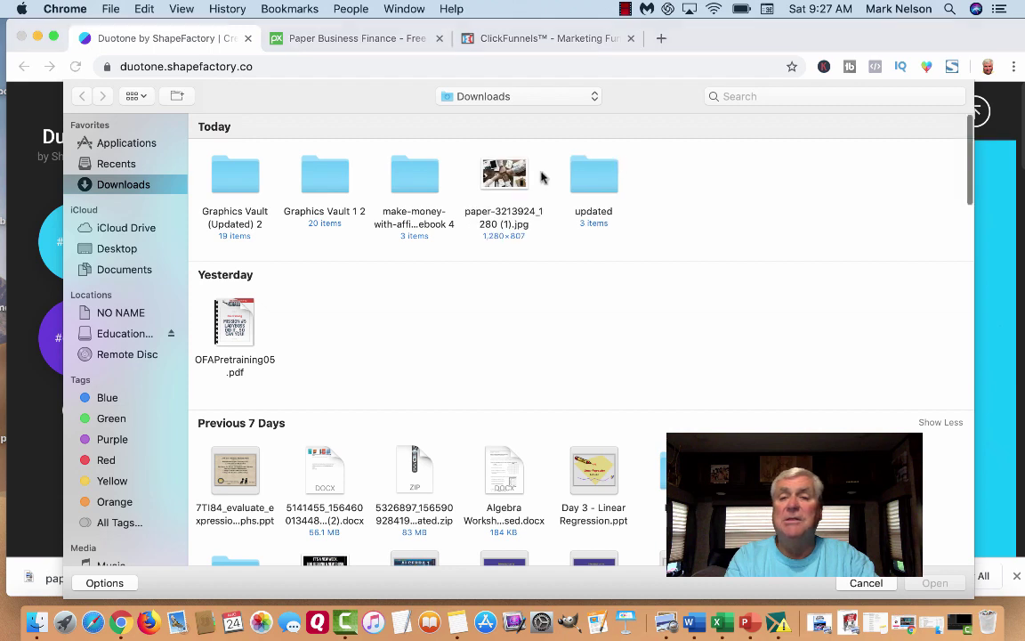
{"action": "left_click", "coordinate": [119, 250]}
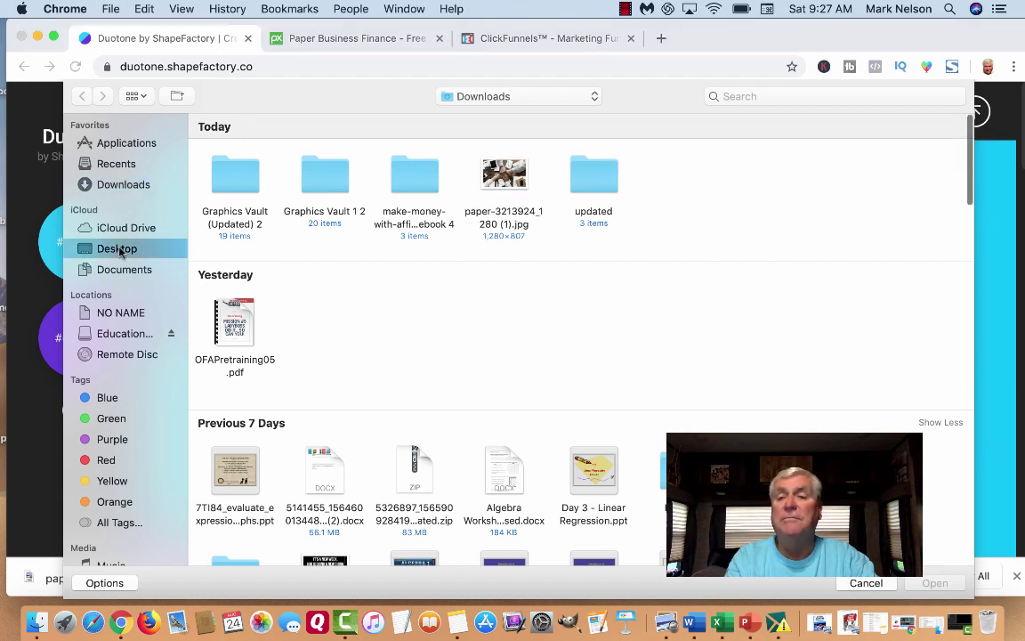
{"action": "left_click", "coordinate": [107, 183]}
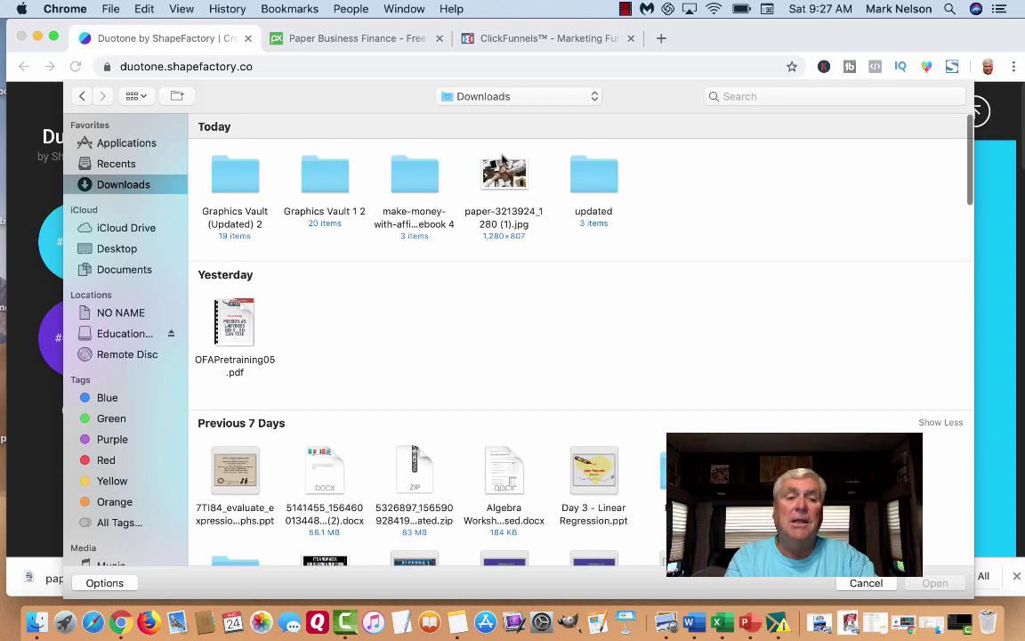
{"action": "left_click", "coordinate": [504, 174]}
{"action": "double_click", "coordinate": [505, 175]}
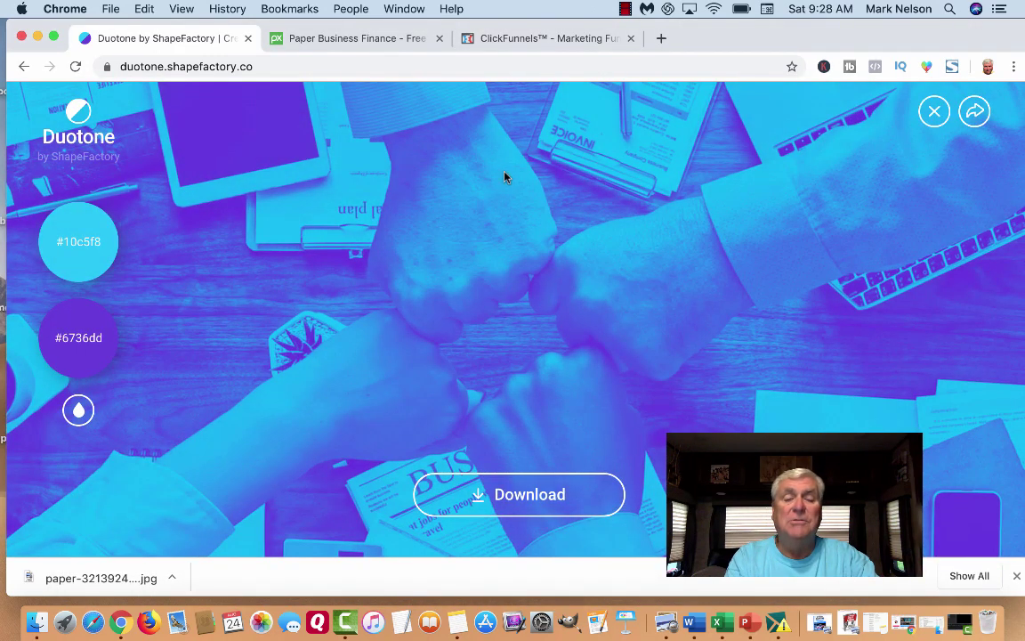
{"action": "left_click_drag", "start_coordinate": [49, 29], "coordinate": [36, 14]}
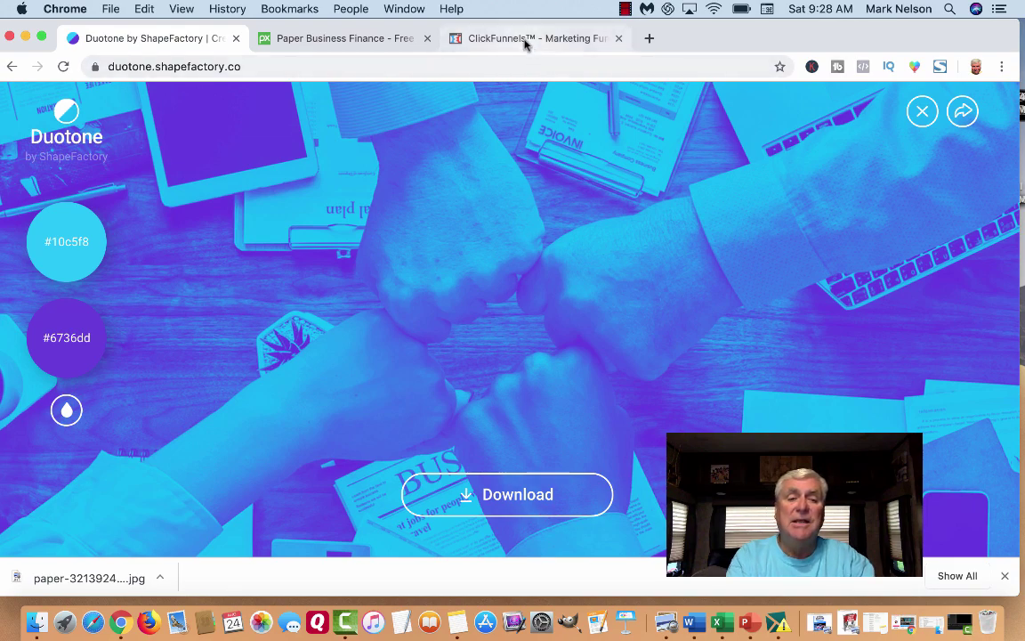
Open the Control page editor and select the GET INSTANT ACCESS button's hex #21ff00
{"action": "left_click", "coordinate": [470, 38]}
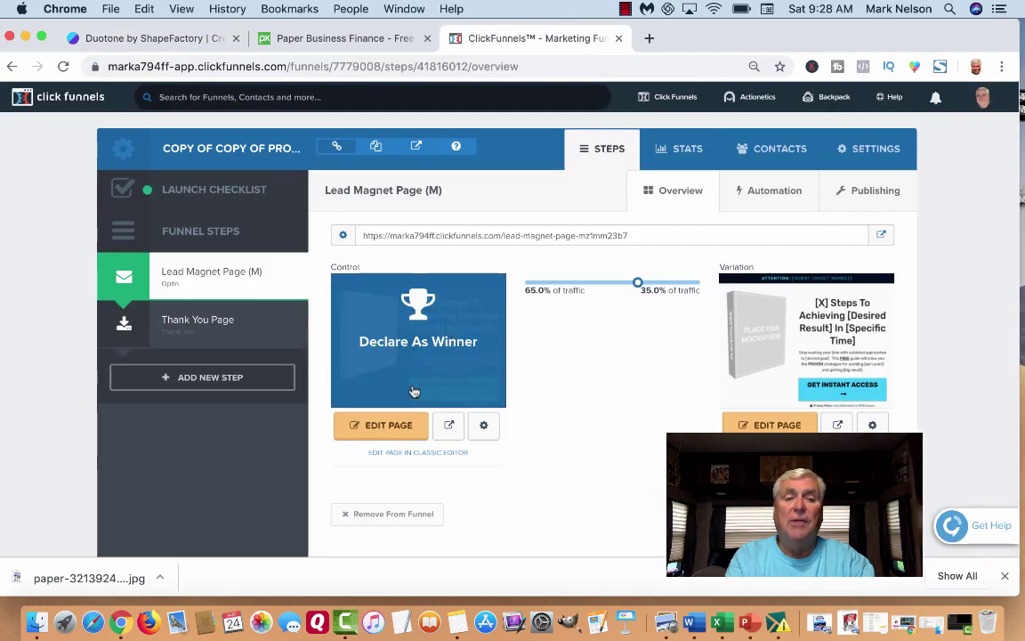
{"action": "left_click", "coordinate": [383, 431]}
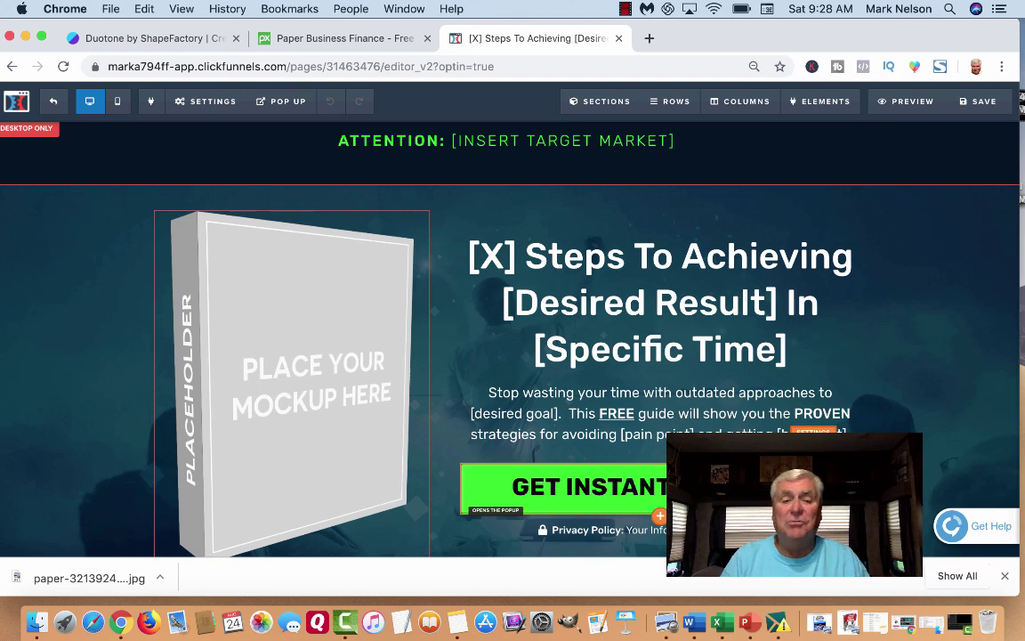
{"action": "left_click", "coordinate": [703, 488]}
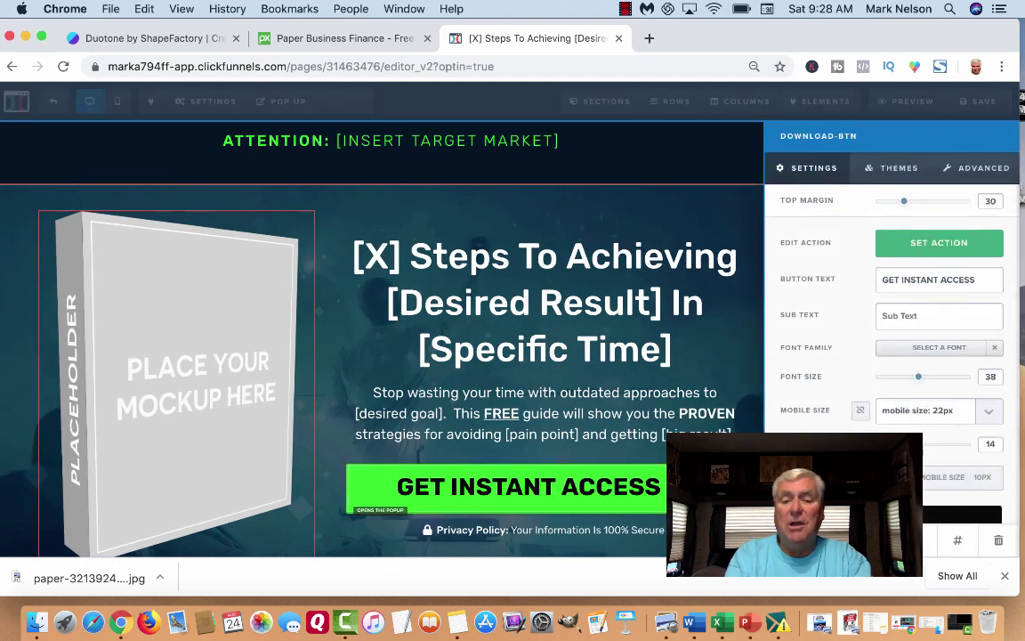
{"action": "scroll", "coordinate": [836, 374], "scroll_direction": "down", "scroll_amount": 2}
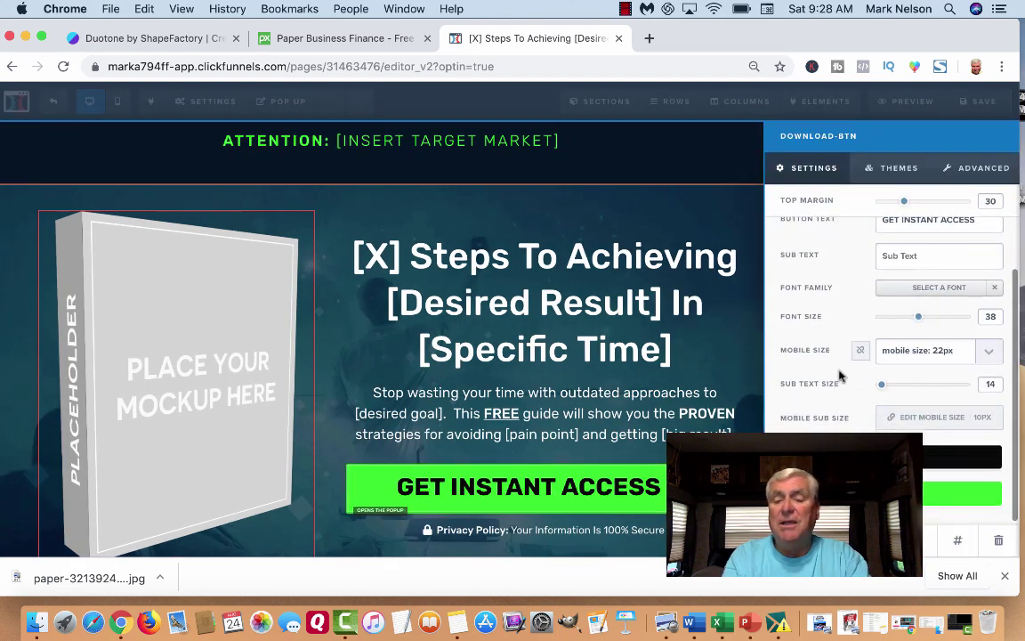
{"action": "left_click", "coordinate": [961, 459]}
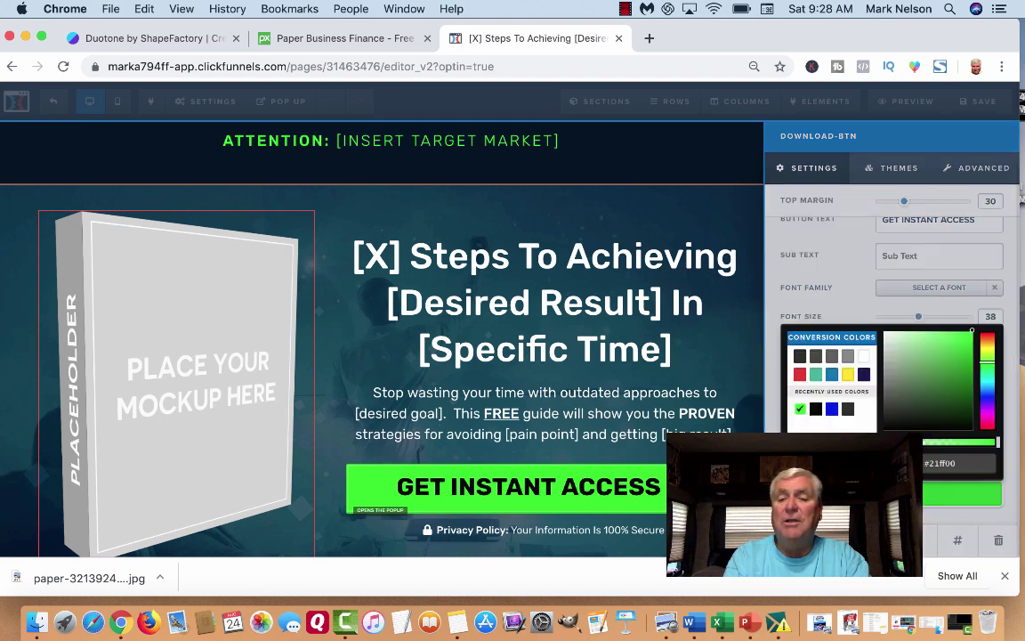
{"action": "key", "text": "super+a"}
{"action": "key", "text": "super+c"}
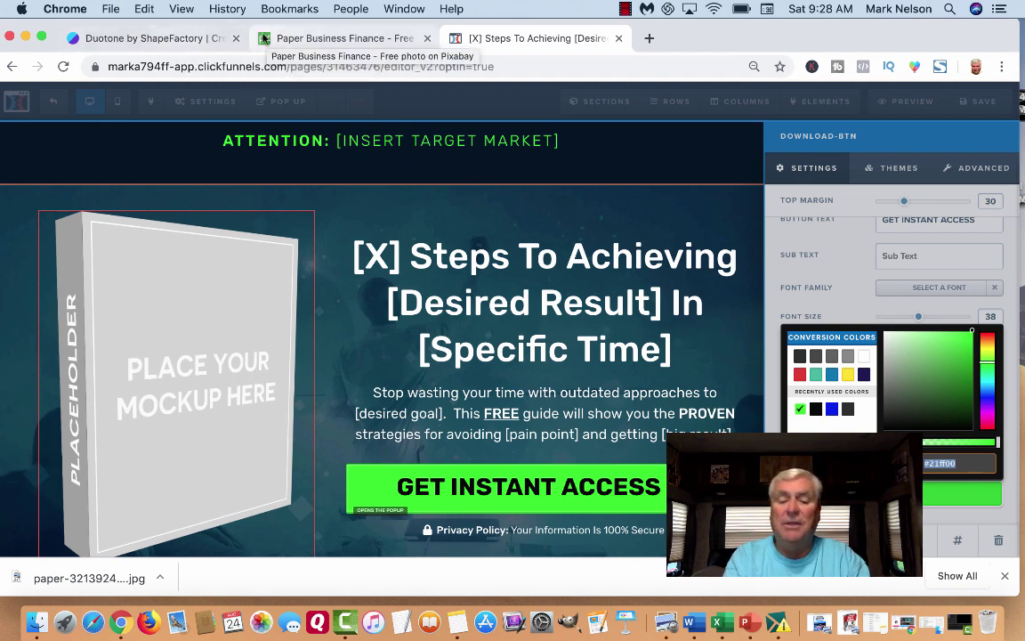
Replace the Duotone light tone's cyan #10c5f8 with bright green #21ff00
{"action": "left_click", "coordinate": [135, 39]}
{"action": "left_click", "coordinate": [68, 240]}
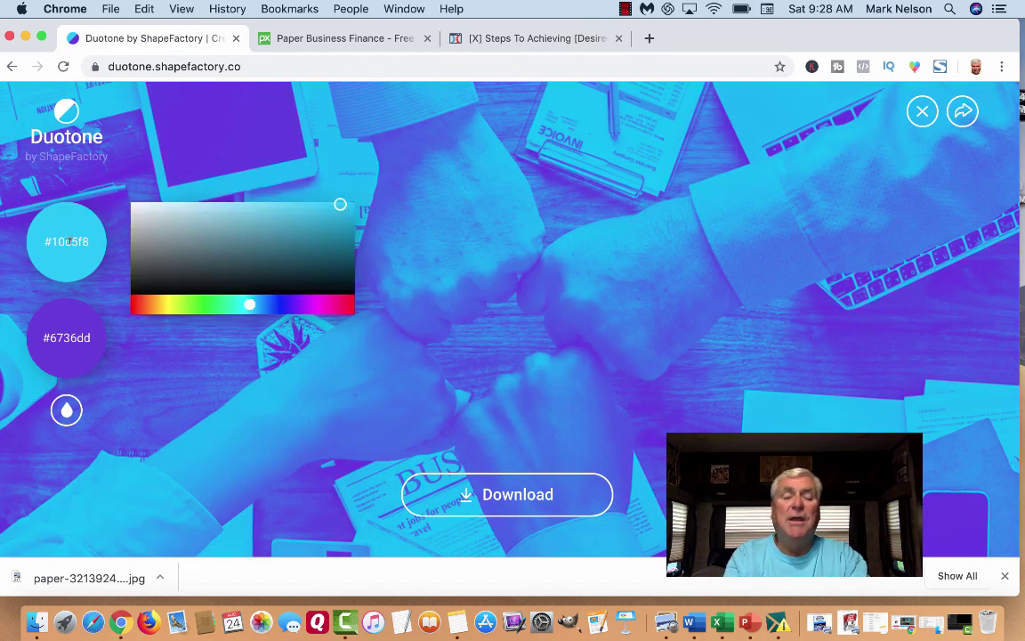
{"action": "left_click", "coordinate": [70, 240]}
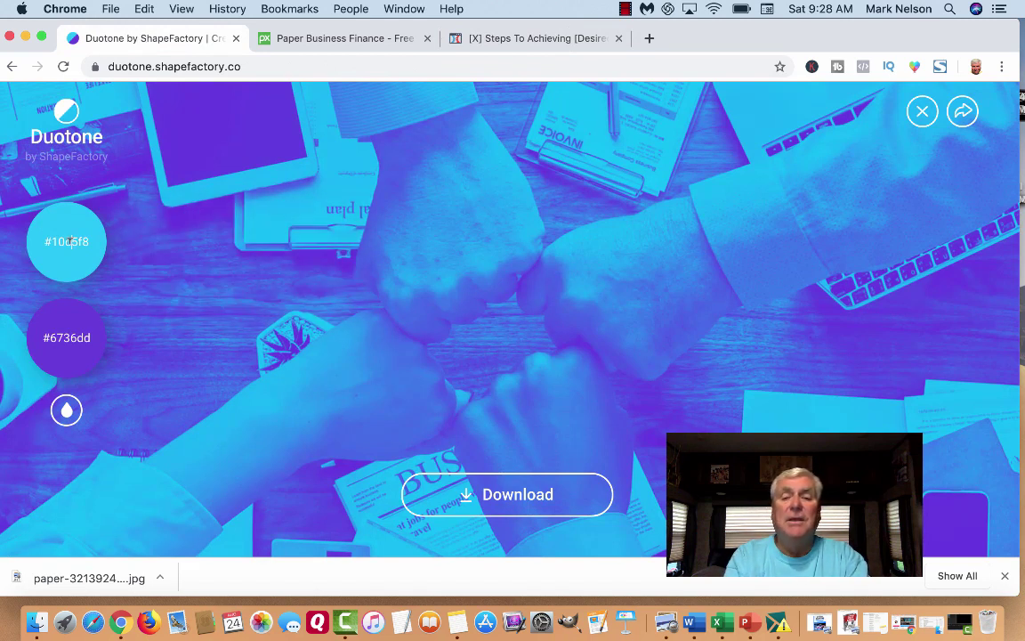
{"action": "left_click", "coordinate": [80, 251]}
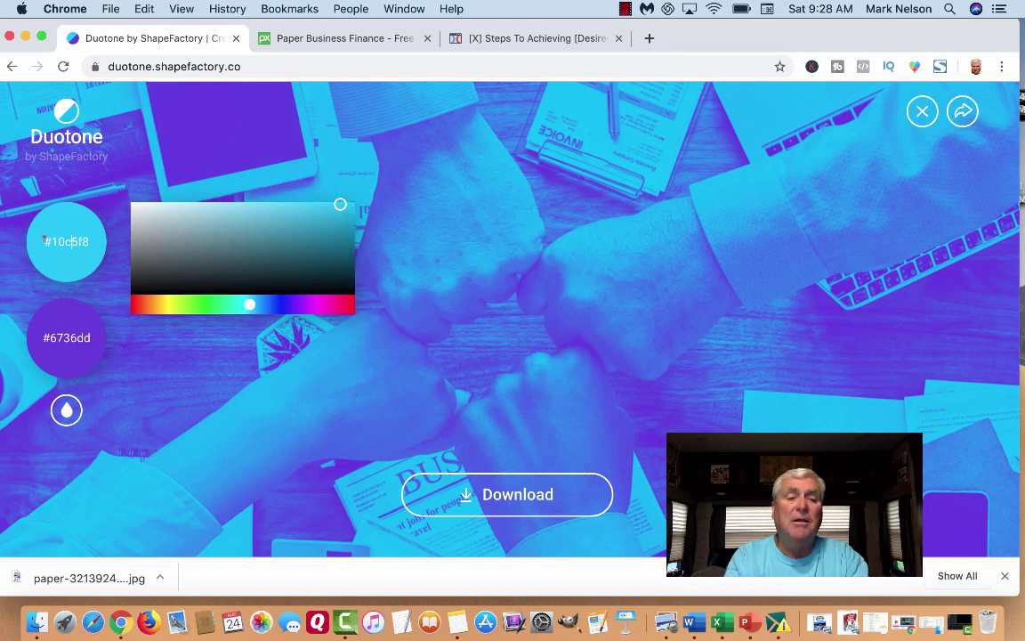
{"action": "left_click", "coordinate": [76, 233]}
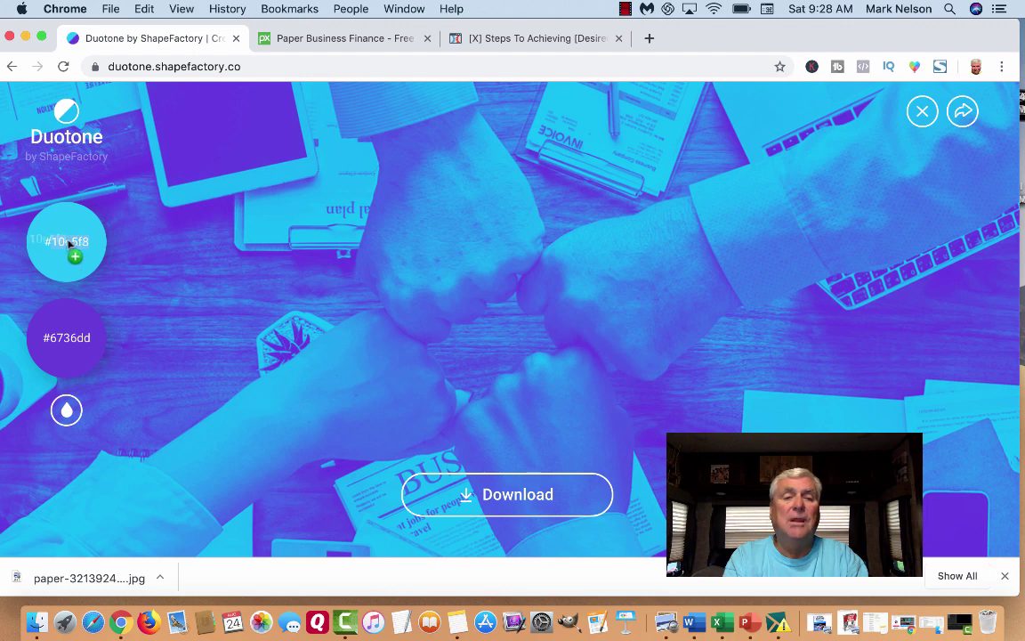
{"action": "left_click_drag", "start_coordinate": [76, 252], "coordinate": [80, 247]}
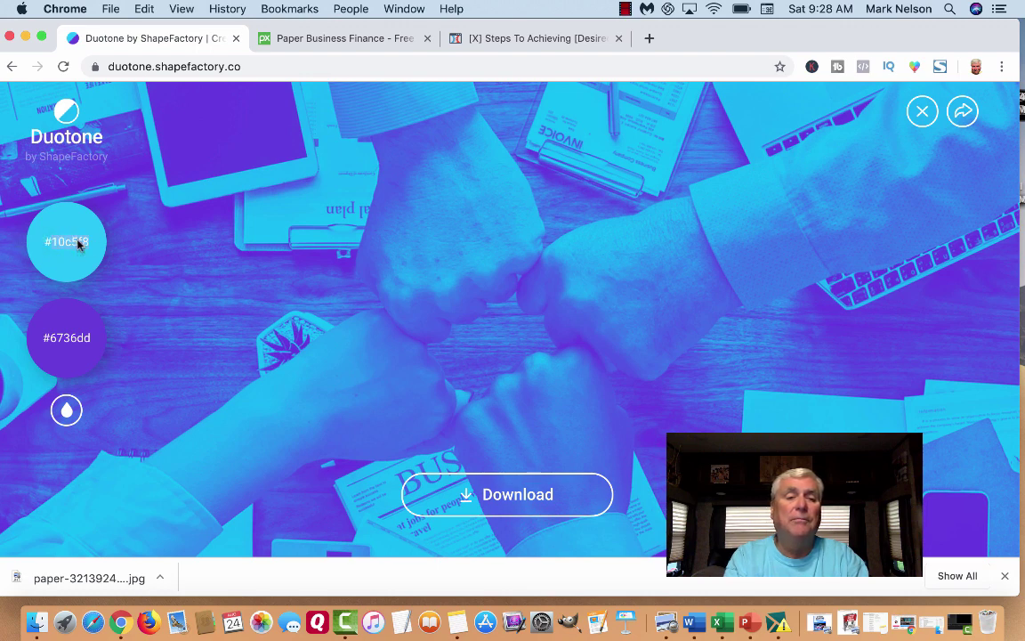
{"action": "type", "text": "#21ff00"}
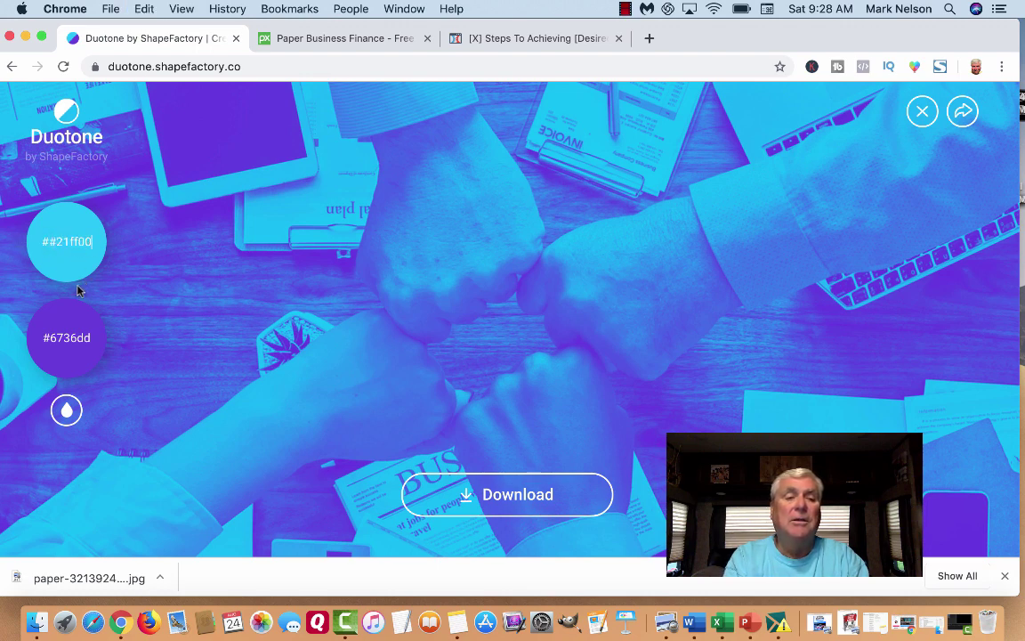
{"action": "left_click", "coordinate": [80, 271]}
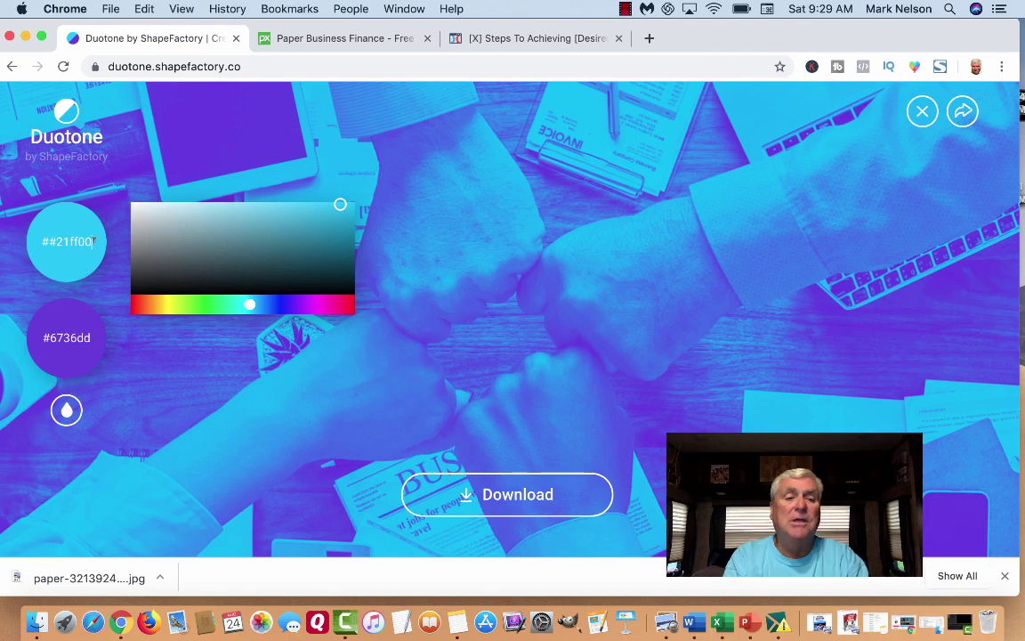
{"action": "left_click", "coordinate": [207, 308]}
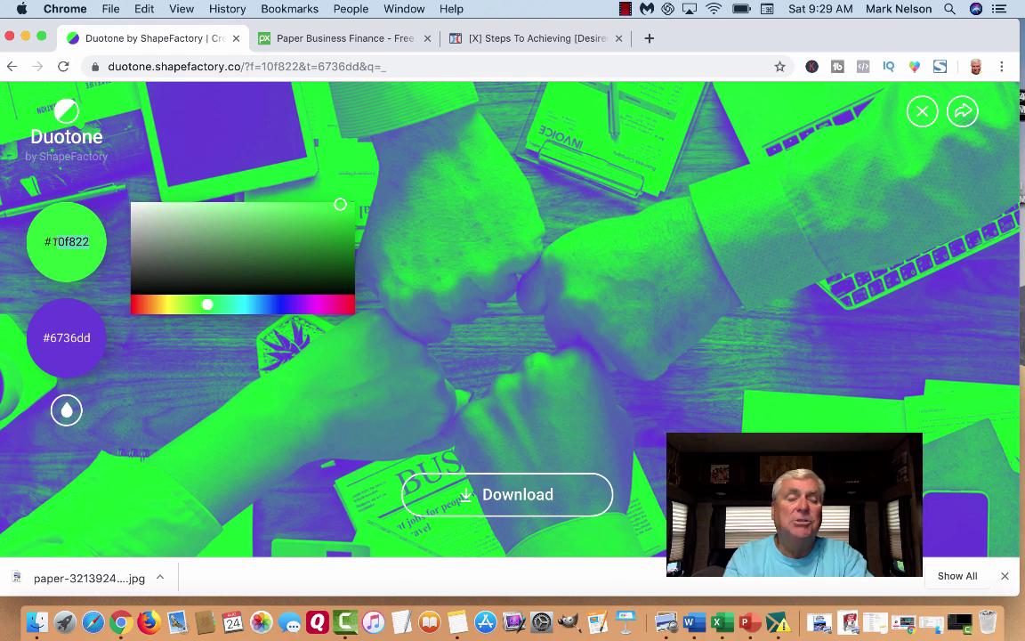
{"action": "key", "text": "super+v"}
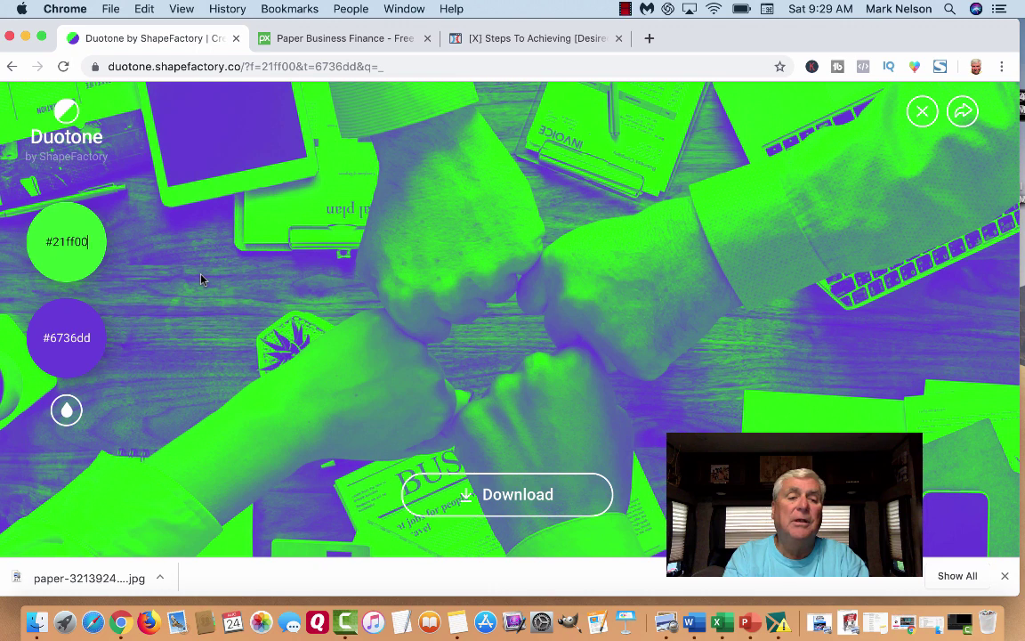
{"action": "left_click", "coordinate": [76, 333]}
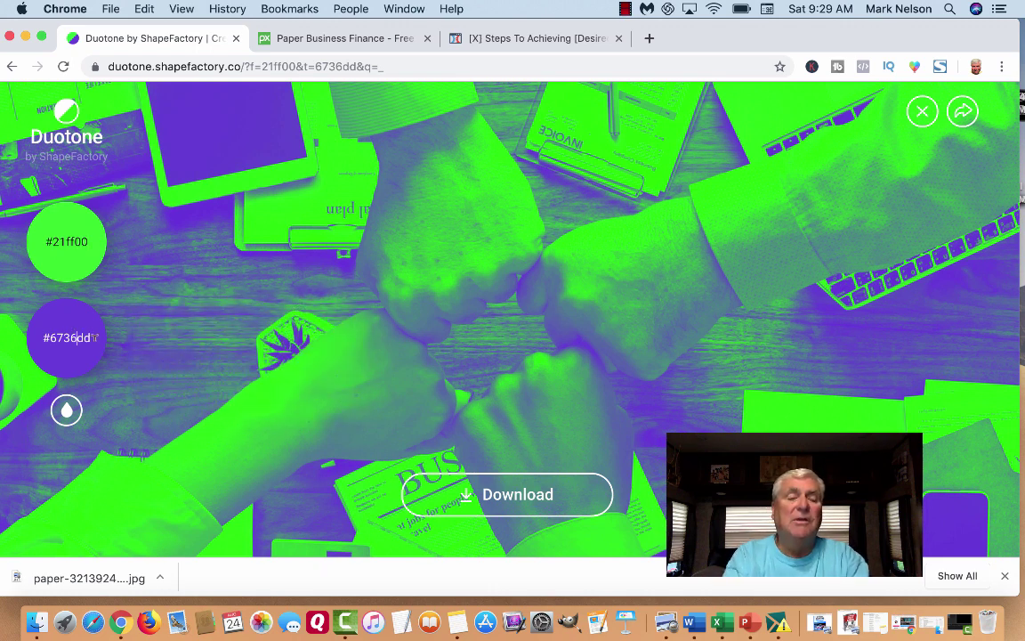
Change the dark tone from purple #6736dd to near-black #0d0c0c
{"action": "left_click", "coordinate": [99, 348]}
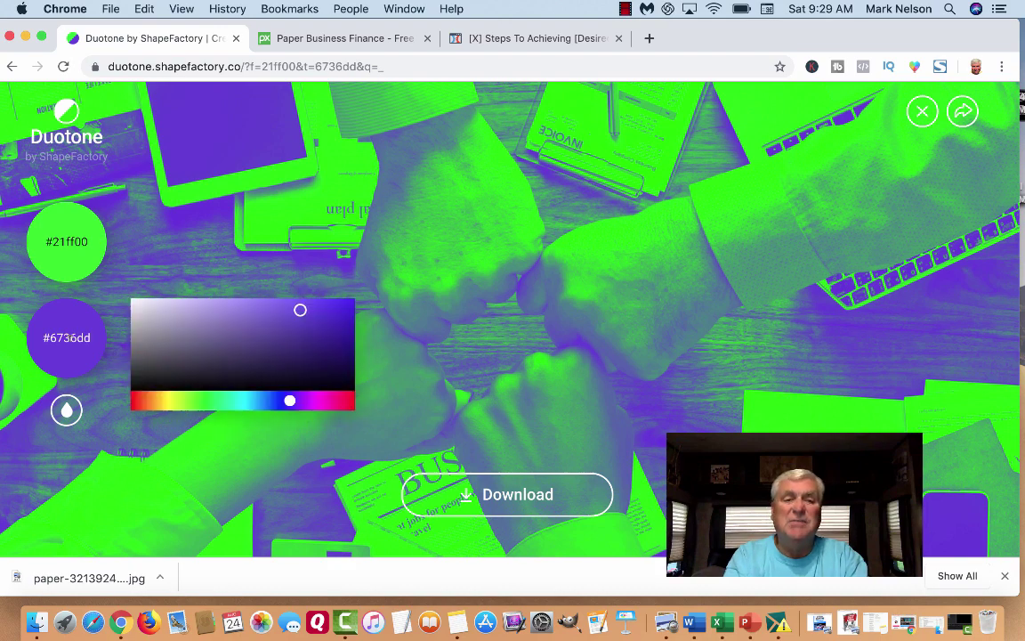
{"action": "left_click", "coordinate": [138, 392]}
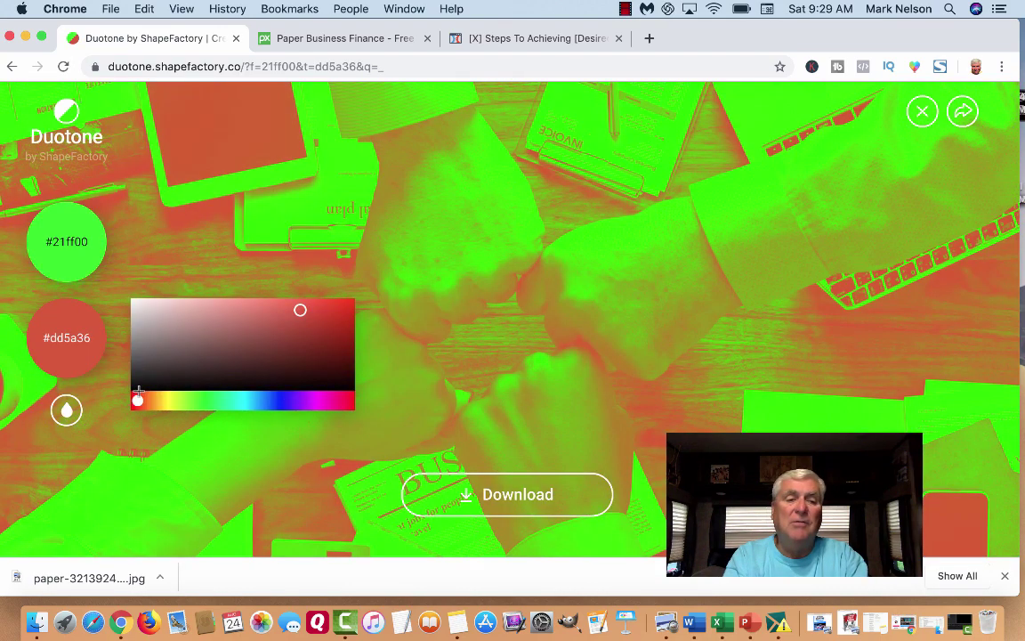
{"action": "left_click", "coordinate": [147, 386]}
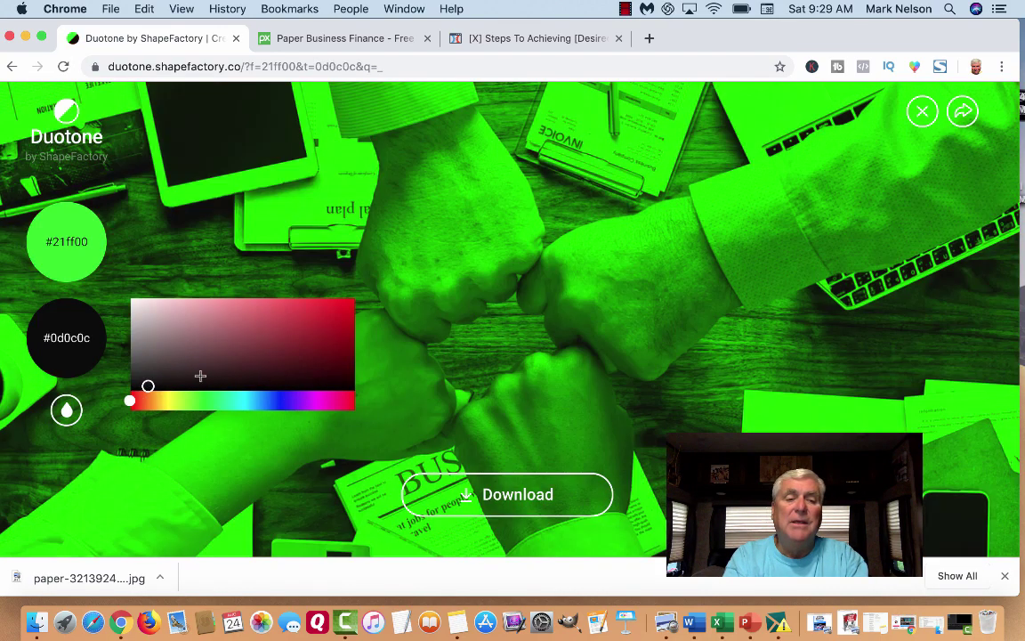
{"action": "left_click", "coordinate": [124, 253]}
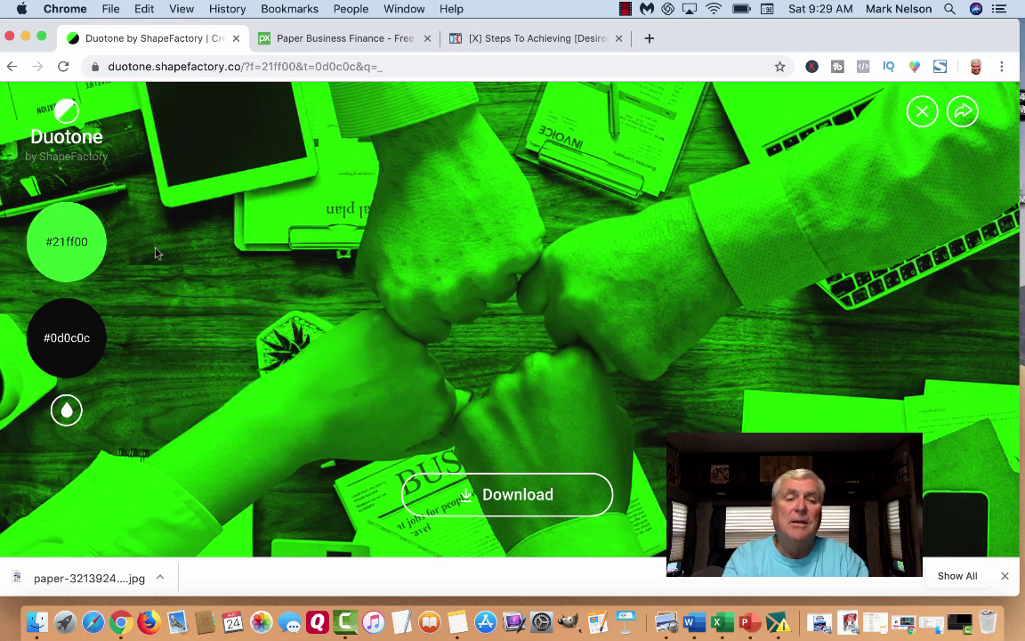
{"action": "left_click", "coordinate": [92, 242]}
{"action": "left_click", "coordinate": [92, 242]}
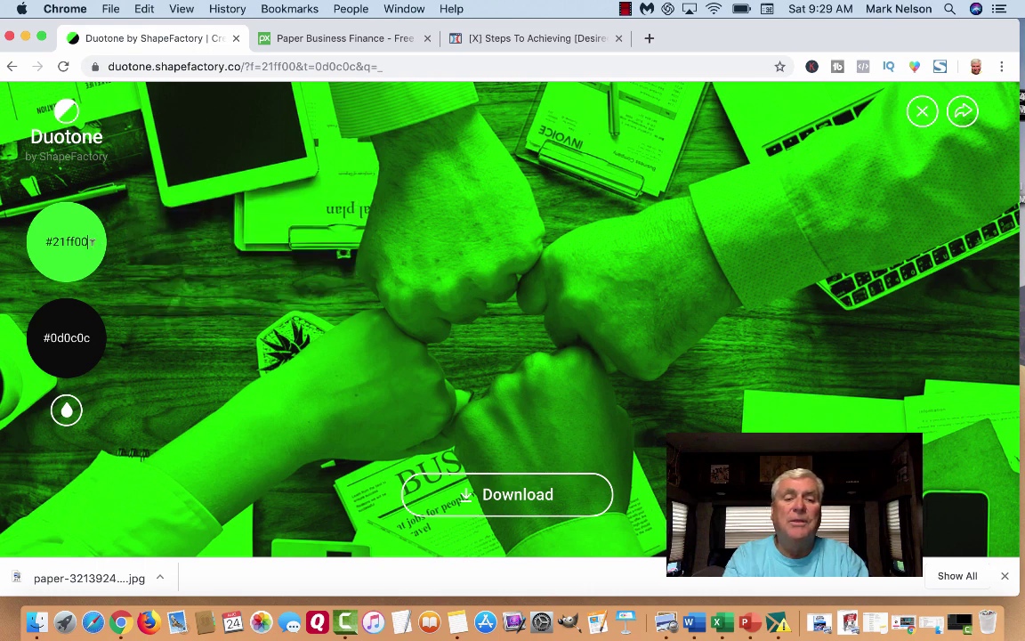
{"action": "left_click", "coordinate": [99, 242]}
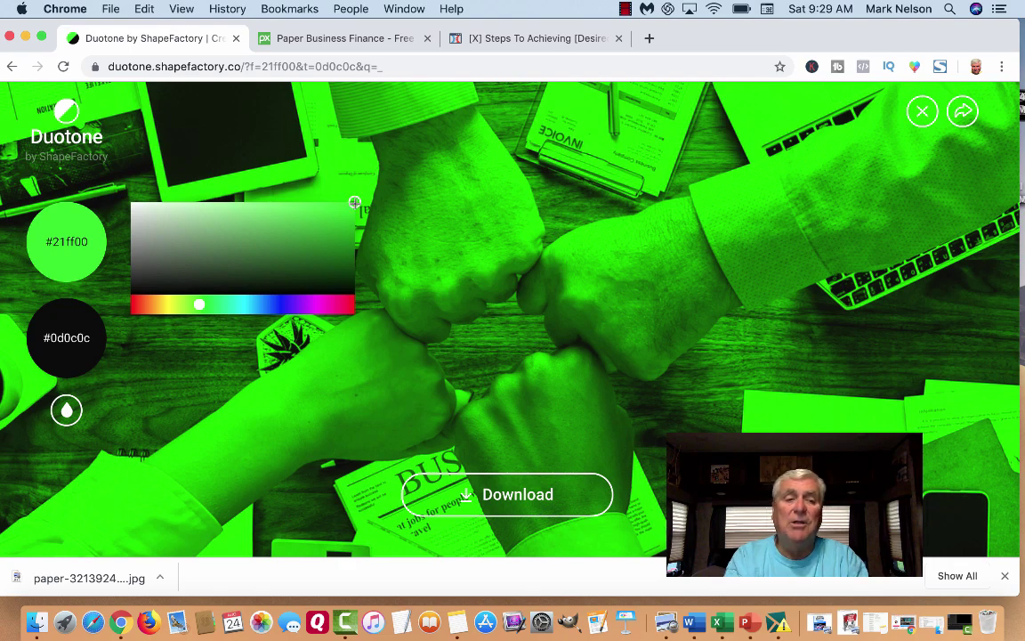
Darken the green to #047501 and download the image as duotone (1).png
{"action": "left_click_drag", "start_coordinate": [354, 203], "coordinate": [353, 204]}
{"action": "left_click_drag", "start_coordinate": [351, 214], "coordinate": [352, 253]}
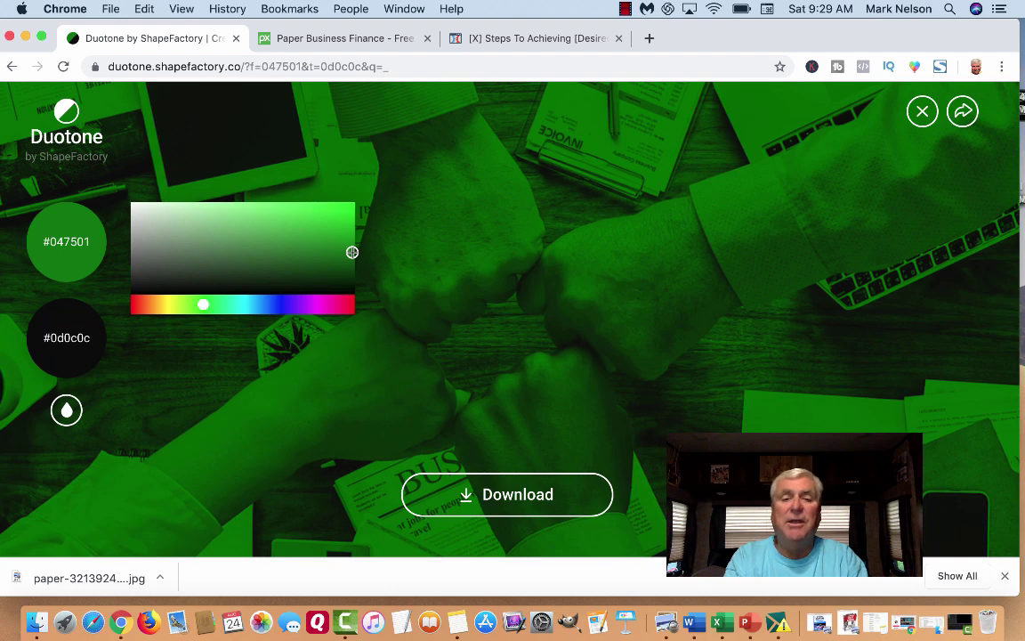
{"action": "left_click", "coordinate": [512, 496]}
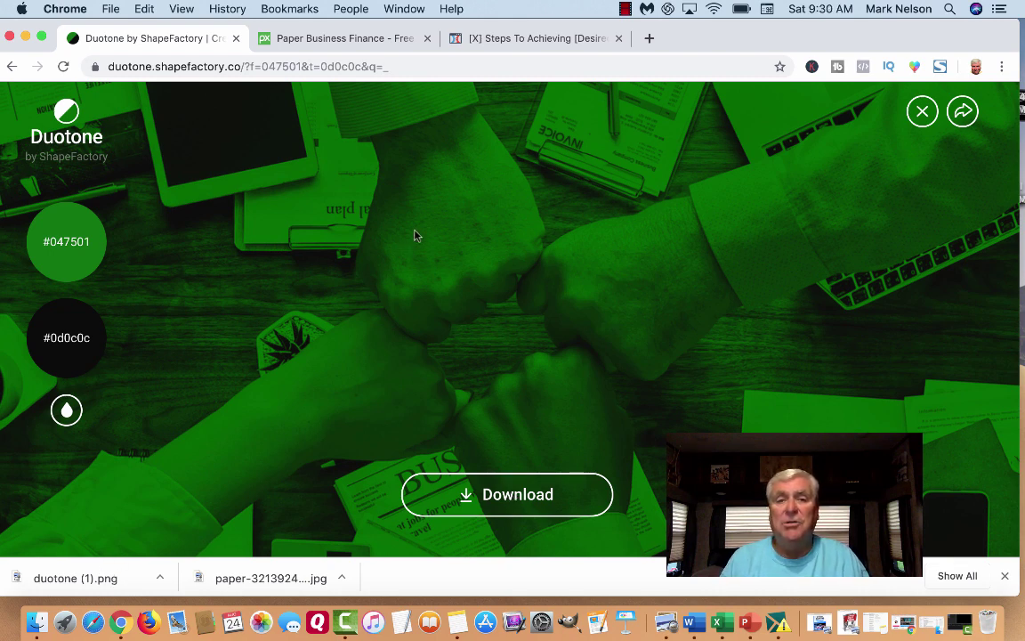
Back in the ClickFunnels editor, close the button settings, then review and close the hero section settings
{"action": "left_click", "coordinate": [537, 39]}
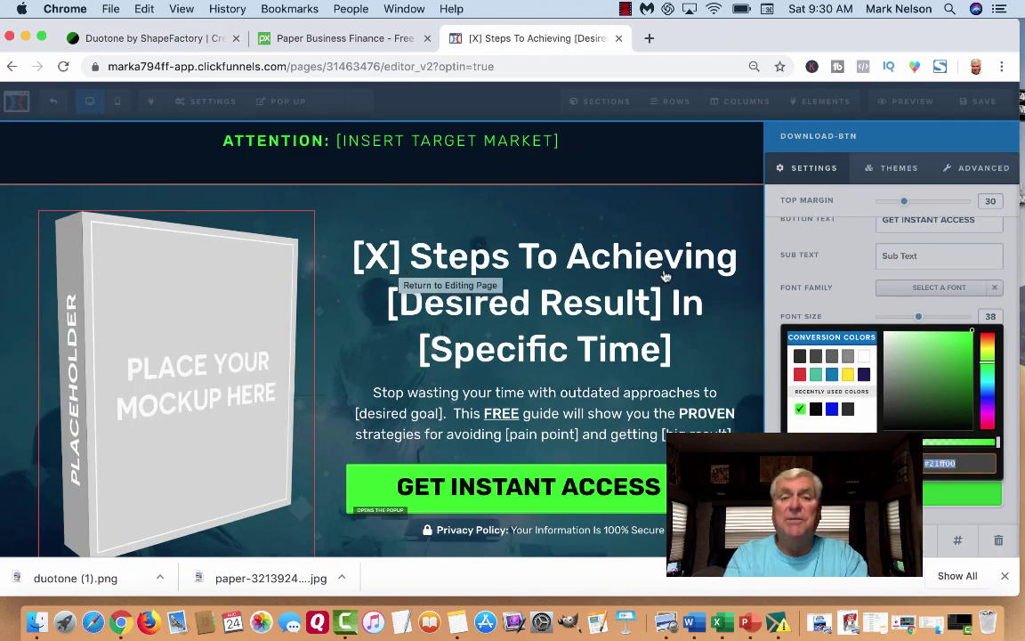
{"action": "left_click", "coordinate": [714, 205]}
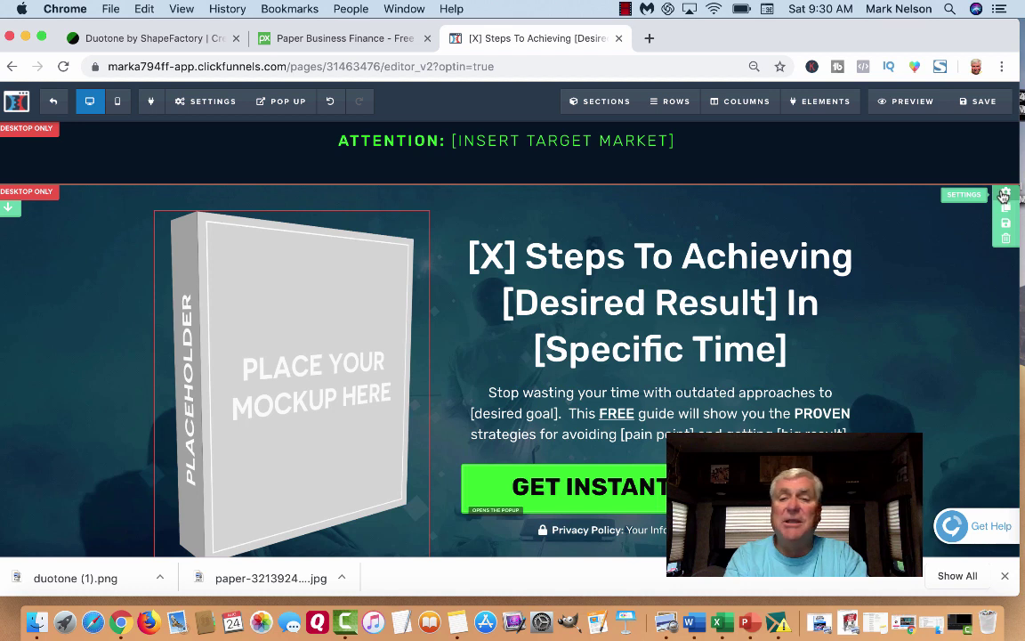
{"action": "left_click", "coordinate": [1003, 195]}
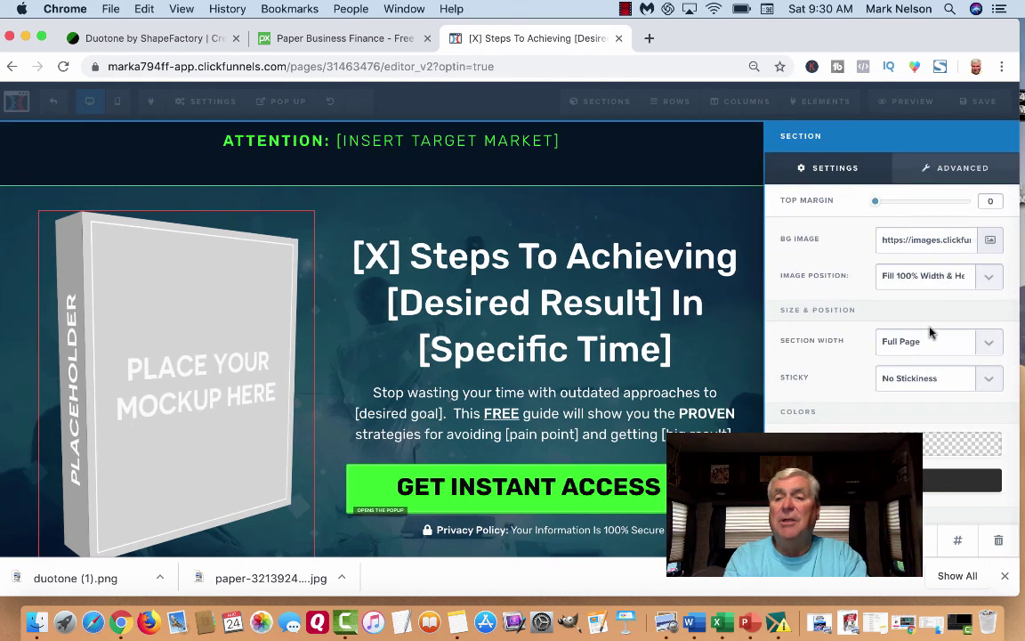
{"action": "scroll", "coordinate": [838, 417], "scroll_direction": "down", "scroll_amount": 3}
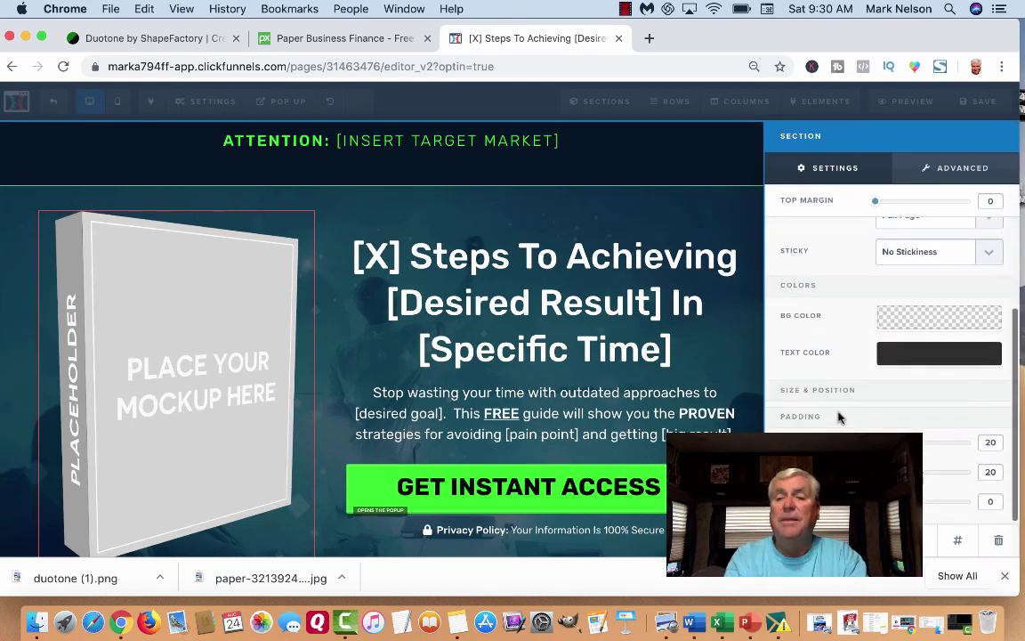
{"action": "scroll", "coordinate": [838, 416], "scroll_direction": "up", "scroll_amount": 1}
{"action": "scroll", "coordinate": [838, 417], "scroll_direction": "down", "scroll_amount": 1}
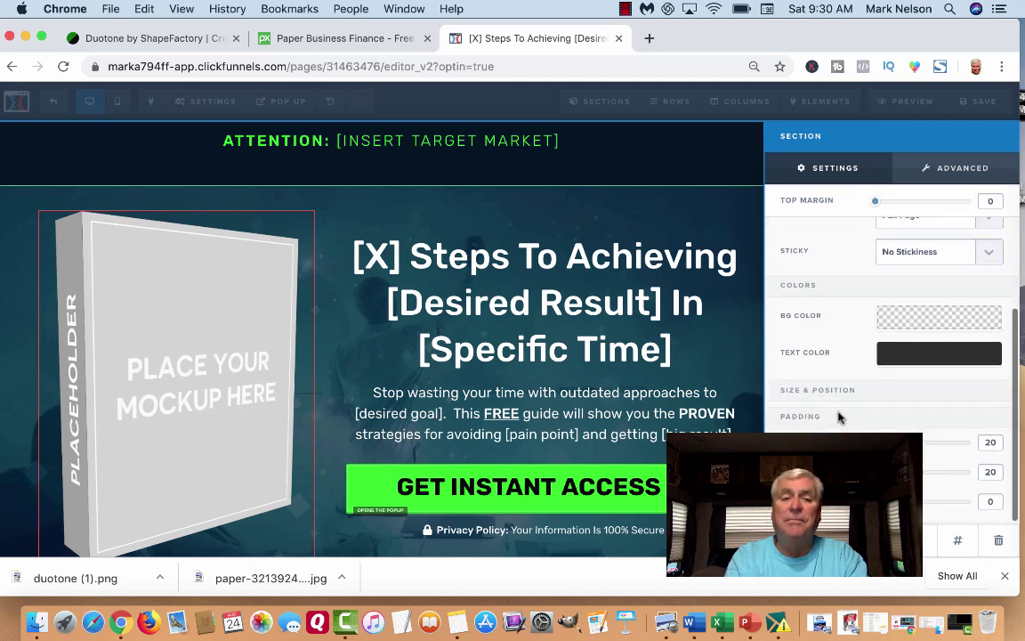
{"action": "scroll", "coordinate": [838, 416], "scroll_direction": "up", "scroll_amount": 3}
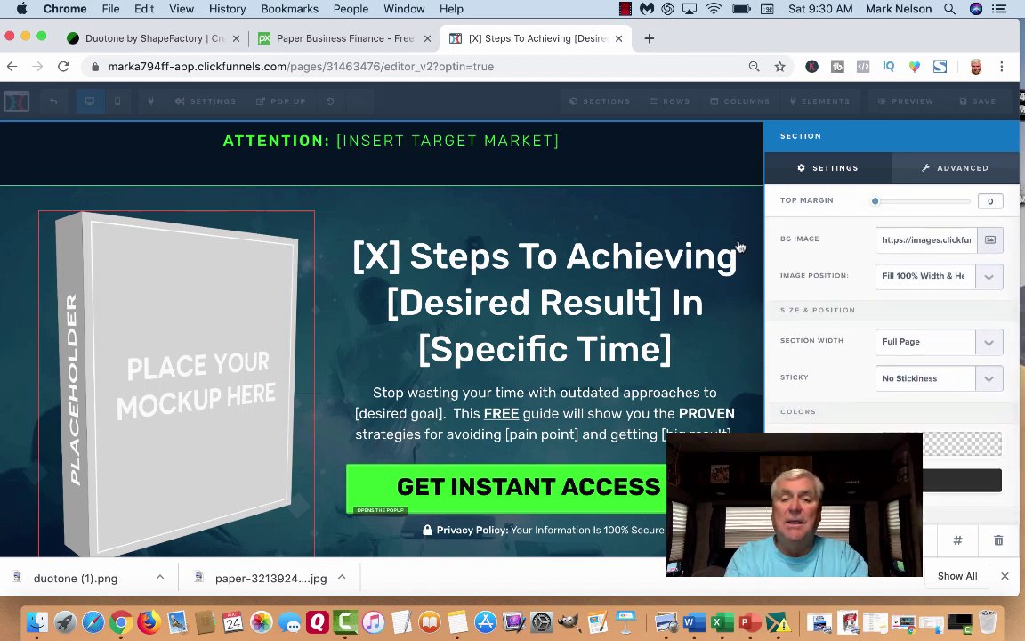
{"action": "left_click", "coordinate": [722, 222]}
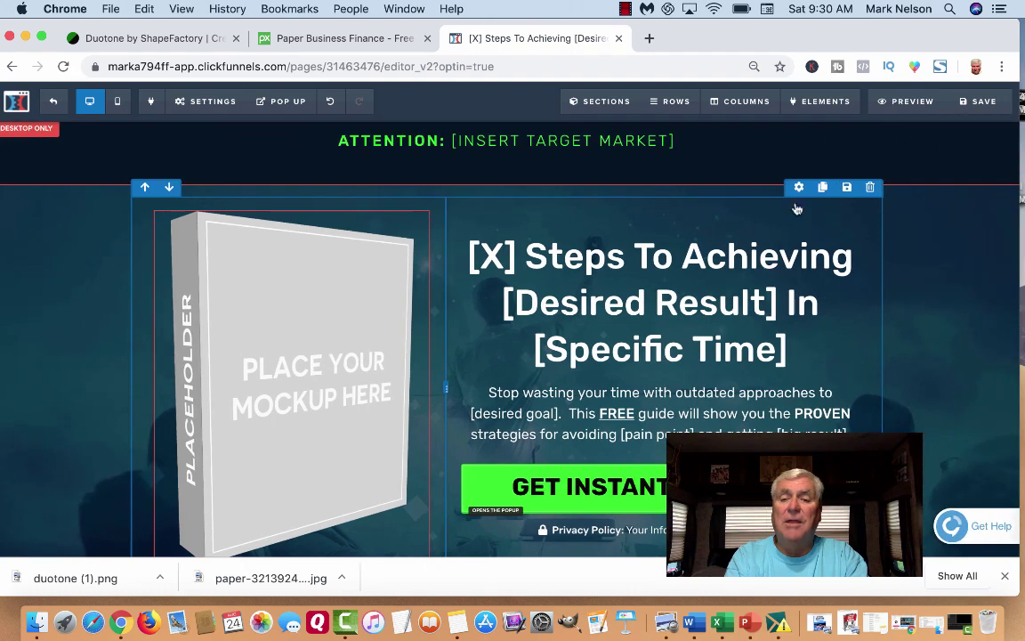
{"action": "scroll", "coordinate": [797, 209], "scroll_direction": "down", "scroll_amount": 1}
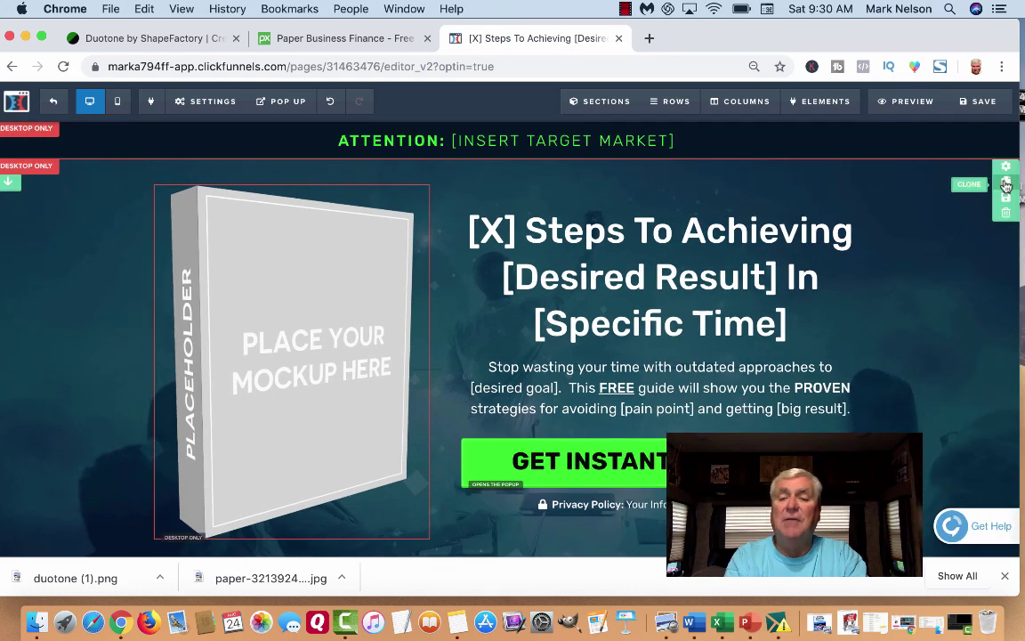
Clone the hero section and open the copy's BG Image library
{"action": "left_click", "coordinate": [1006, 184]}
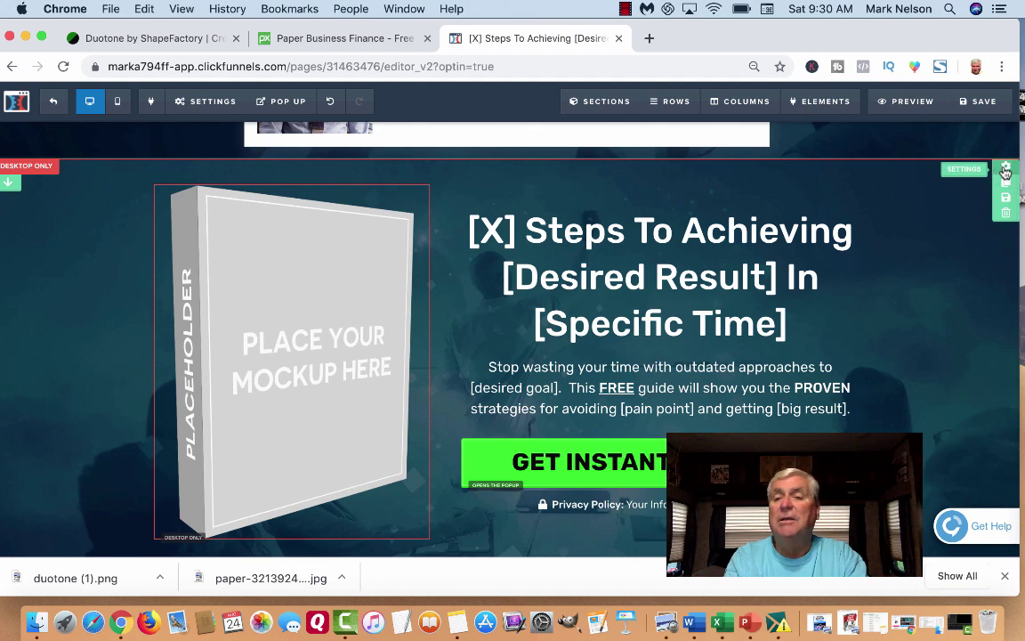
{"action": "left_click", "coordinate": [1006, 169]}
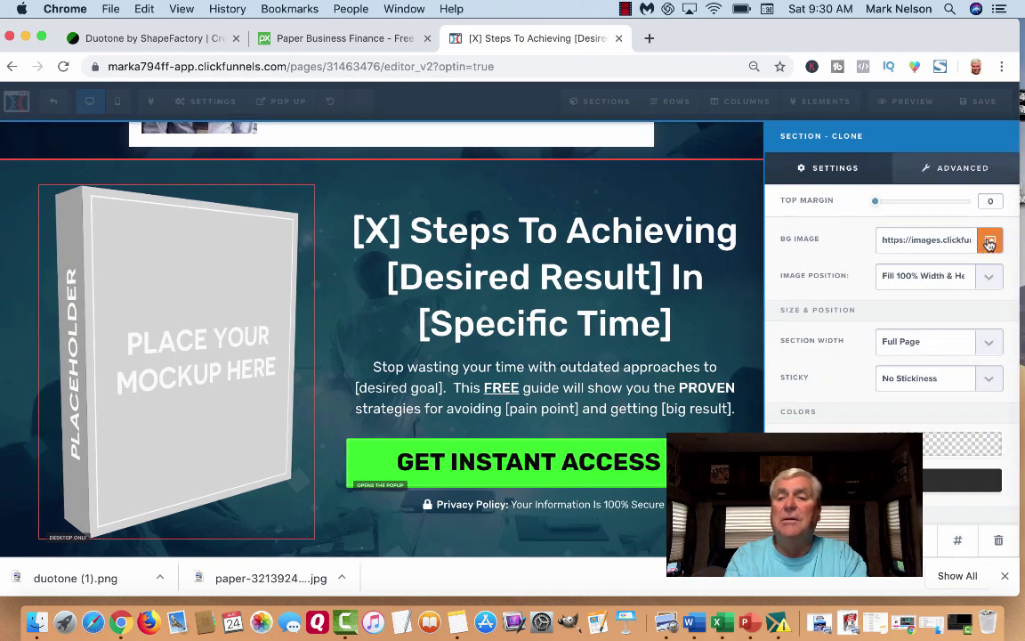
{"action": "left_click", "coordinate": [989, 241]}
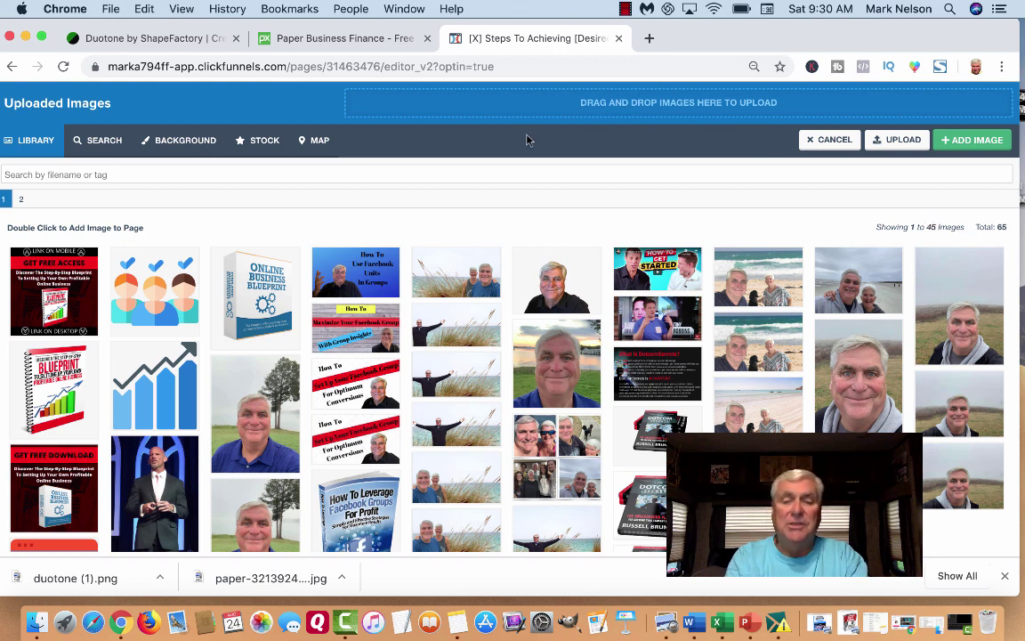
Upload duotone (1).png from Downloads and apply it as the cloned hero section's background
{"action": "left_click", "coordinate": [894, 142]}
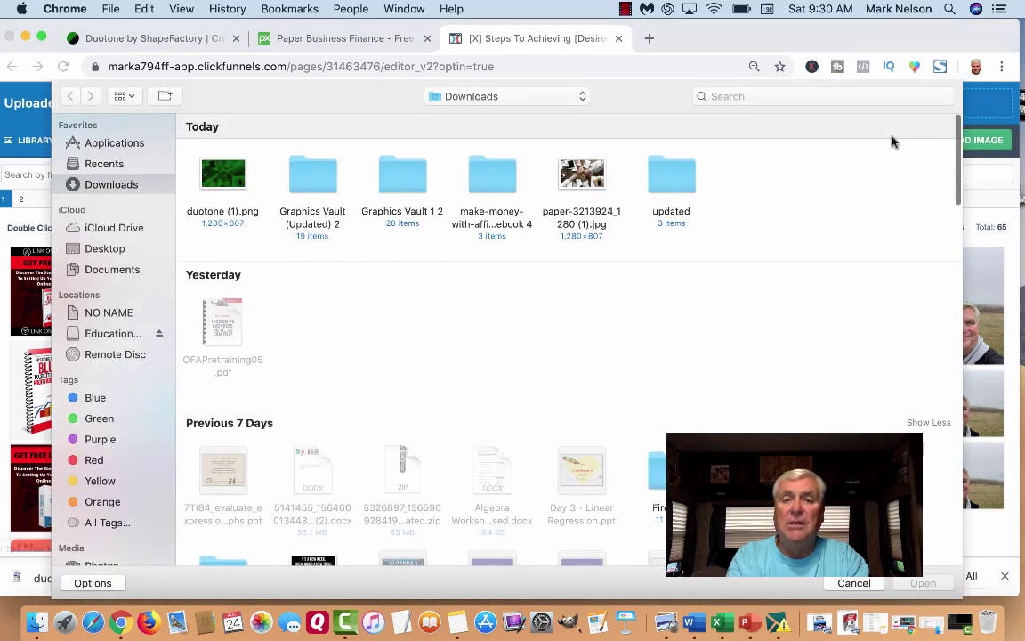
{"action": "left_click", "coordinate": [224, 174]}
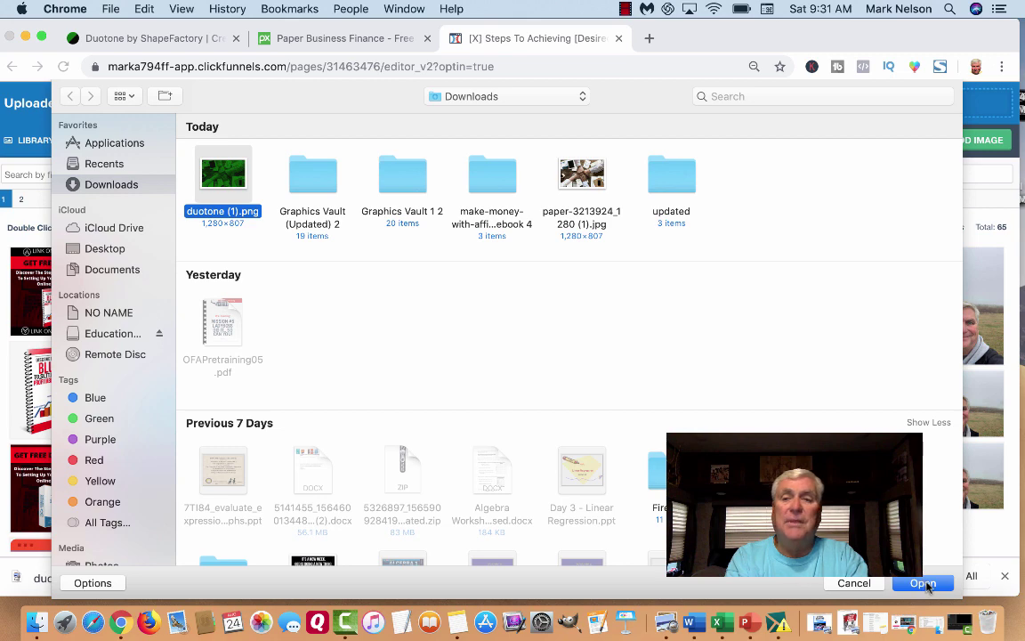
{"action": "left_click", "coordinate": [922, 583]}
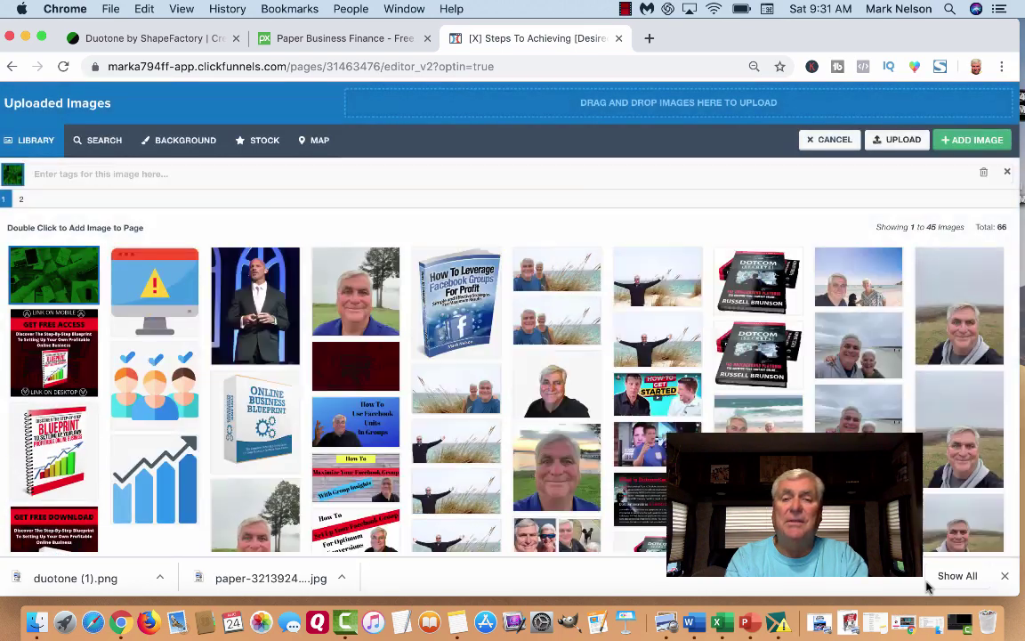
{"action": "double_click", "coordinate": [38, 281]}
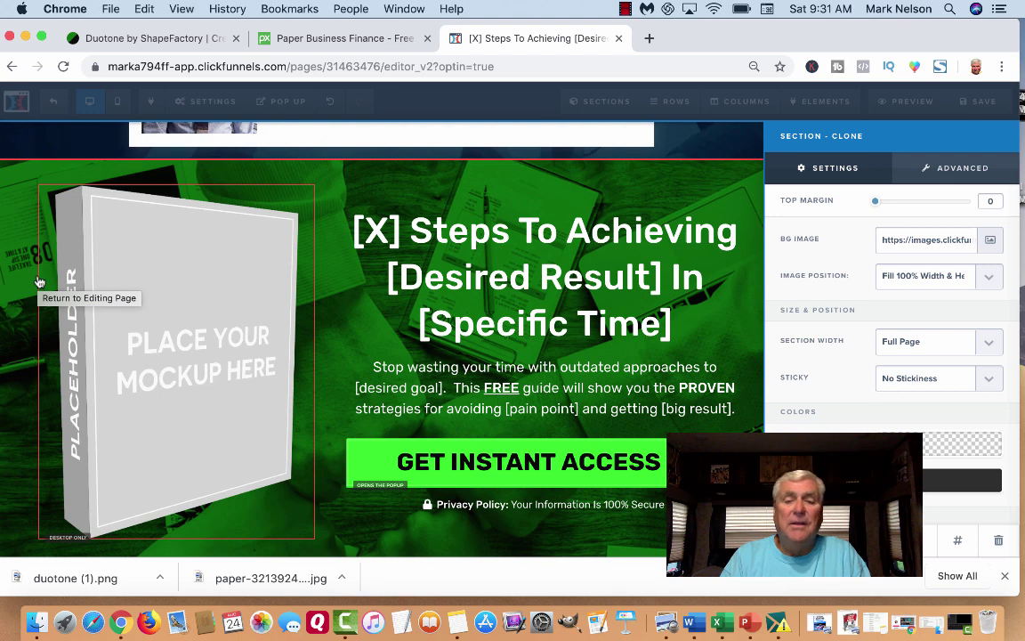
Darken the duotone's green tone from #047501 to #004f00 and download it as duotone (2).png
{"action": "left_click", "coordinate": [114, 43]}
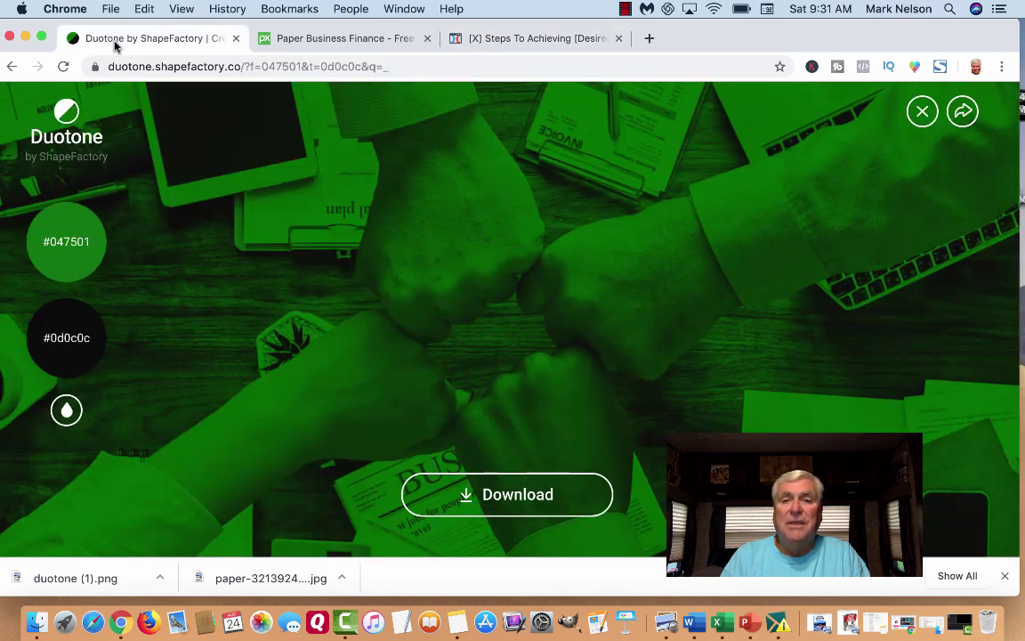
{"action": "left_click", "coordinate": [80, 236]}
{"action": "left_click", "coordinate": [81, 234]}
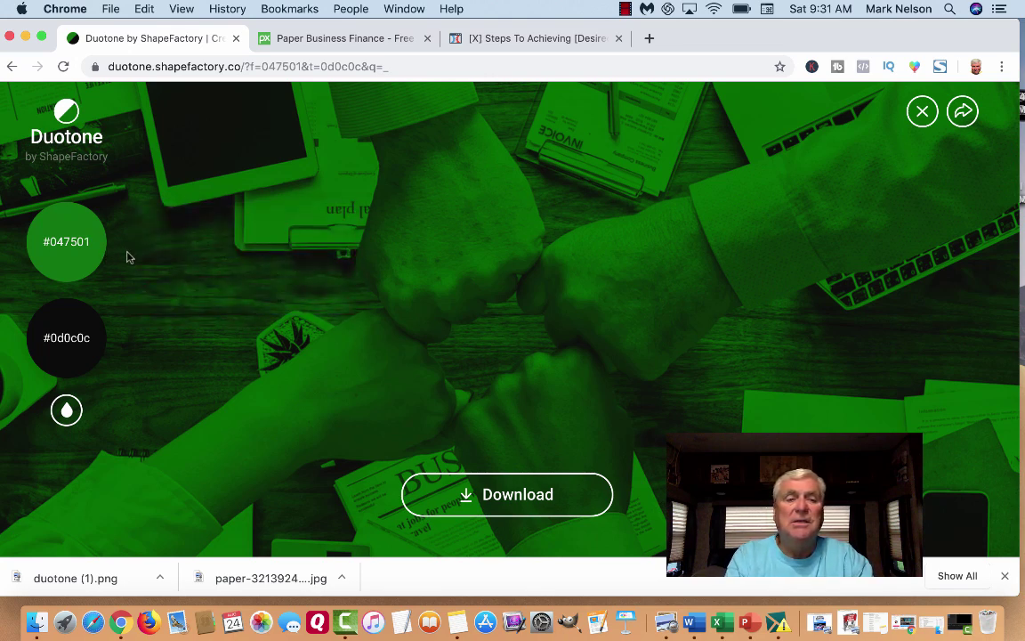
{"action": "left_click", "coordinate": [100, 258]}
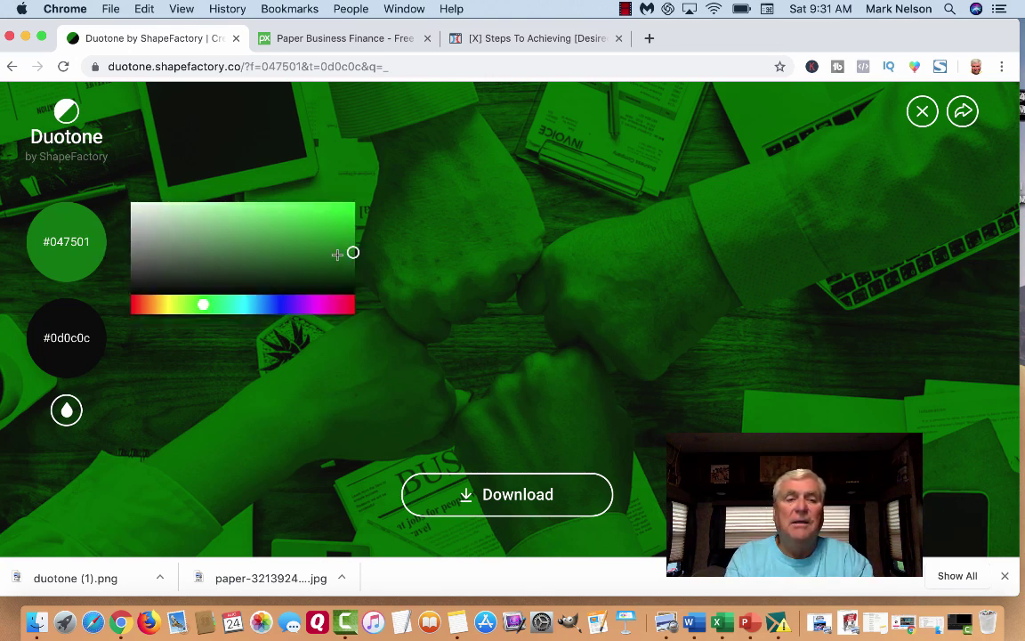
{"action": "left_click_drag", "start_coordinate": [353, 253], "coordinate": [354, 265]}
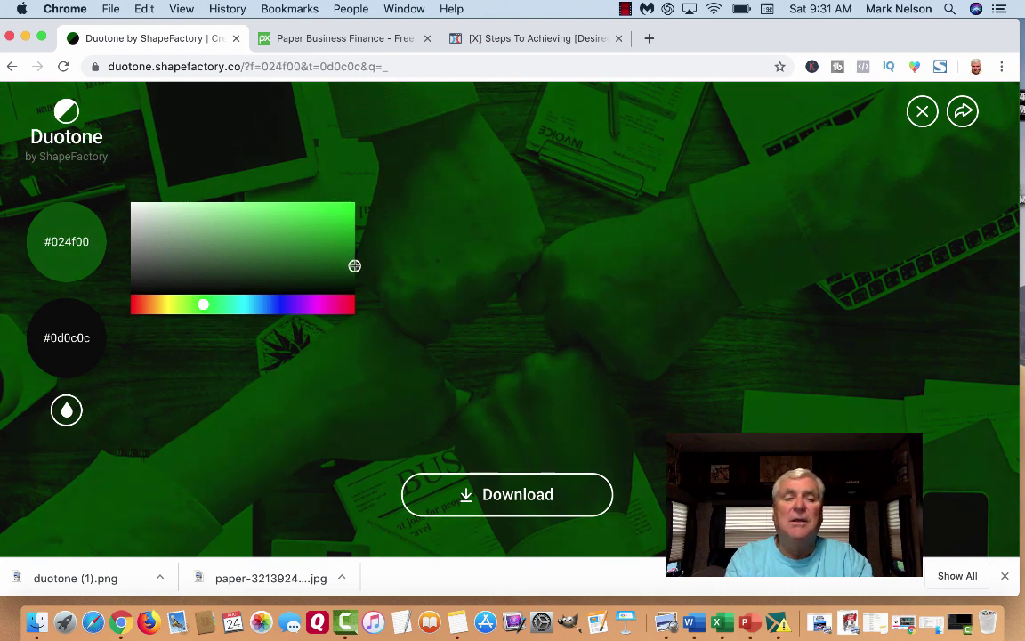
{"action": "left_click_drag", "start_coordinate": [354, 265], "coordinate": [354, 266]}
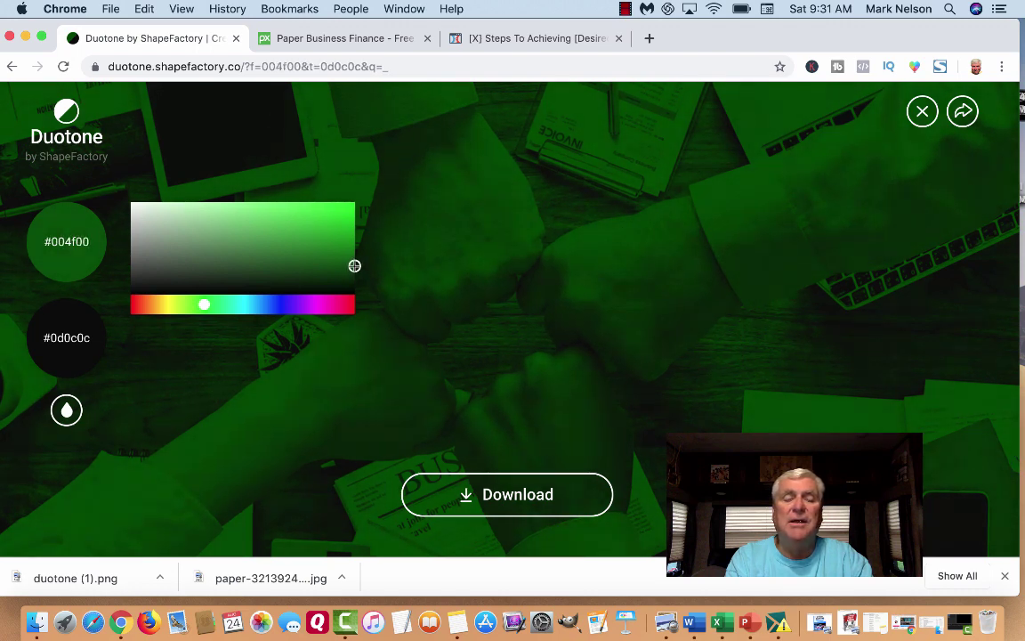
{"action": "left_click", "coordinate": [504, 495]}
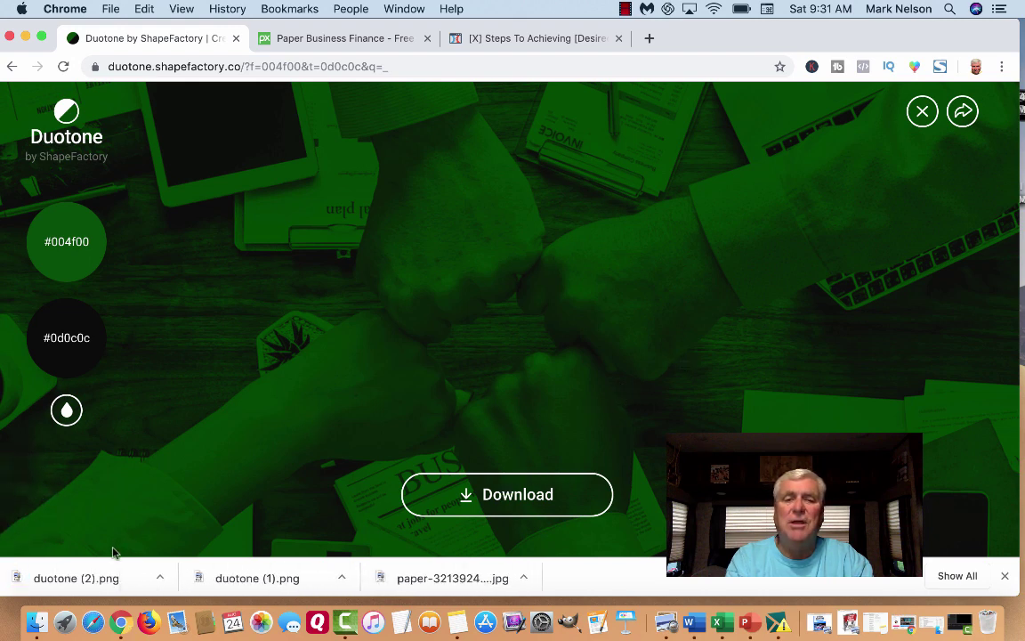
Upload duotone (2).png and set it as the cloned hero section's background image
{"action": "left_click", "coordinate": [497, 39]}
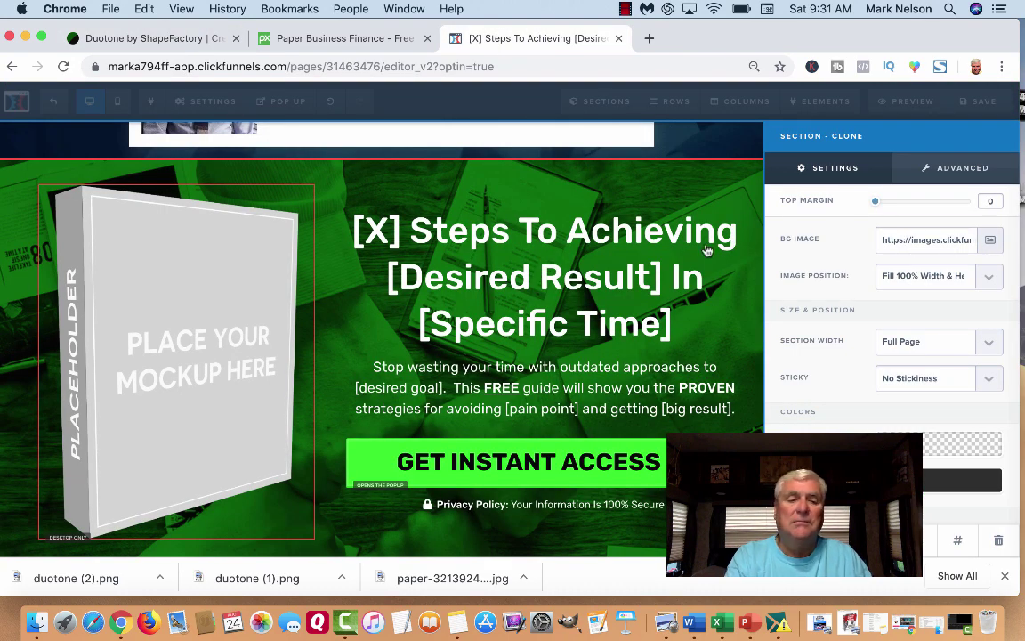
{"action": "left_click", "coordinate": [991, 241]}
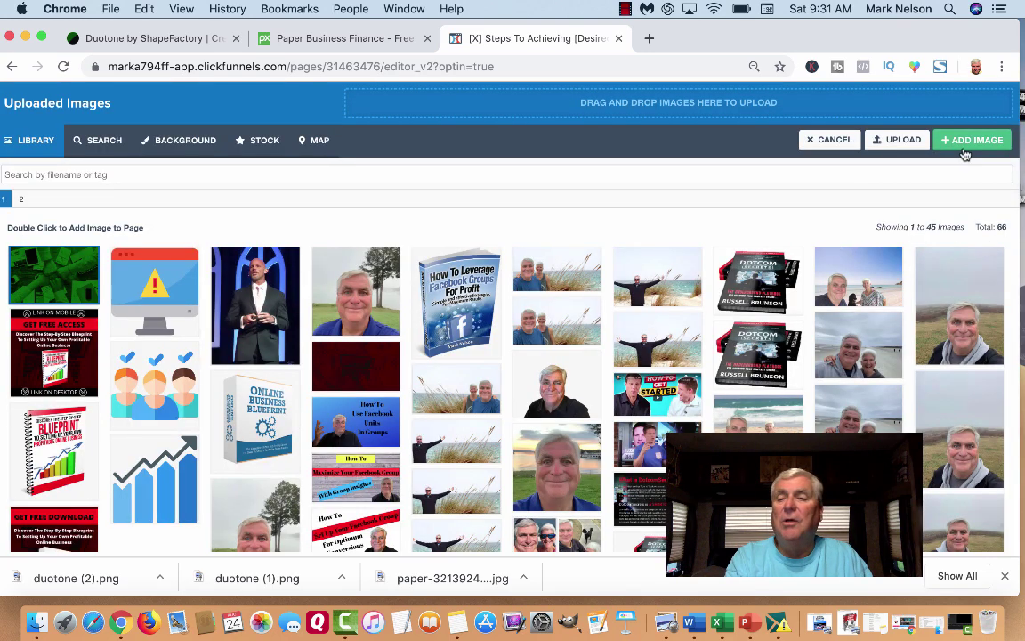
{"action": "left_click", "coordinate": [901, 141]}
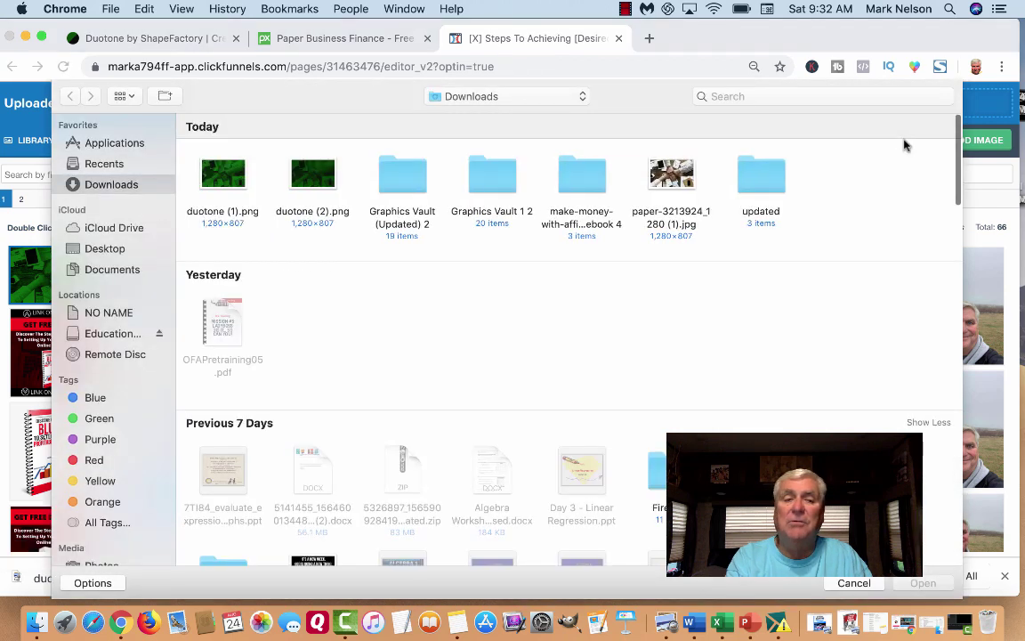
{"action": "left_click", "coordinate": [284, 162]}
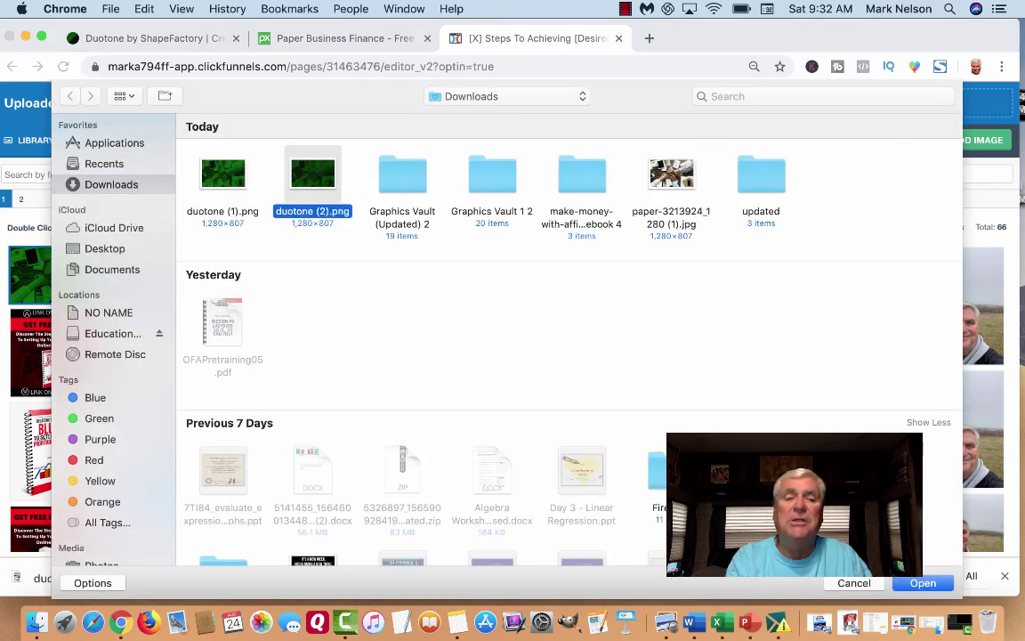
{"action": "left_click", "coordinate": [925, 583]}
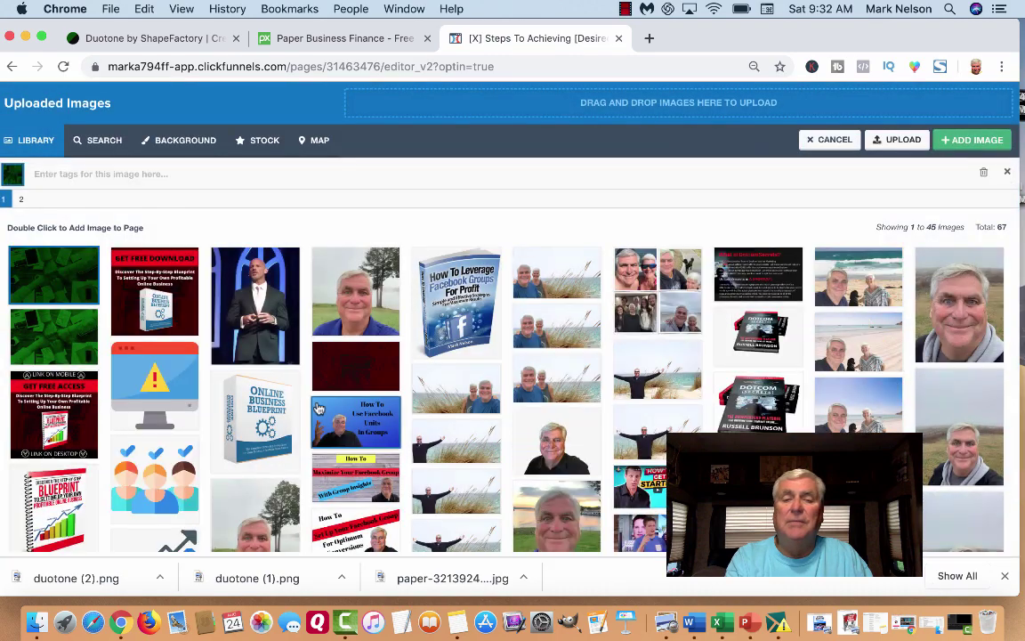
{"action": "double_click", "coordinate": [70, 286]}
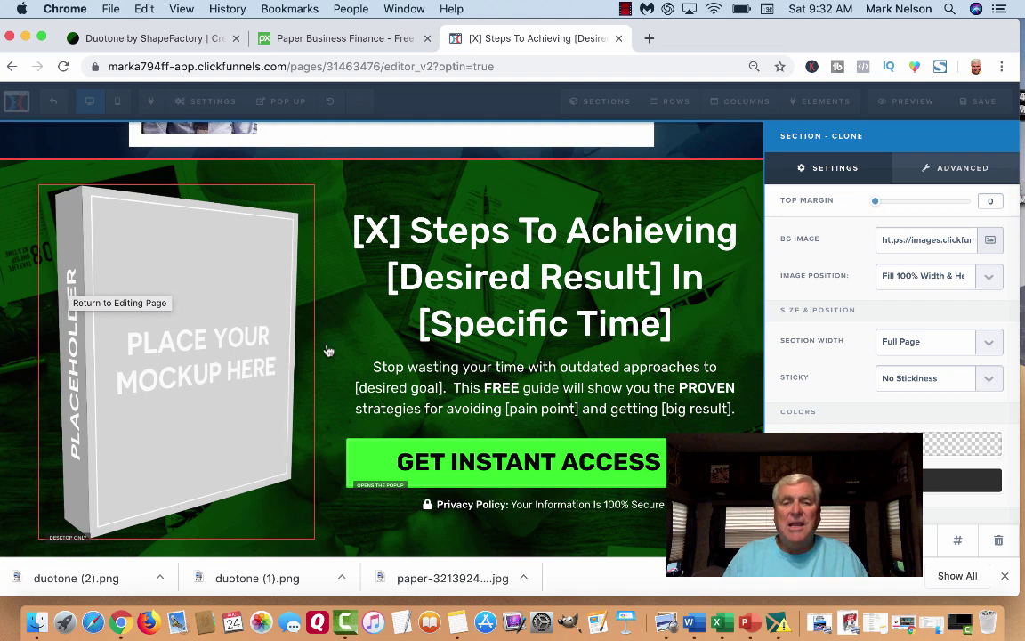
Clone the "Hello, I'm [Your Name]" About section once more
{"action": "left_click", "coordinate": [750, 288]}
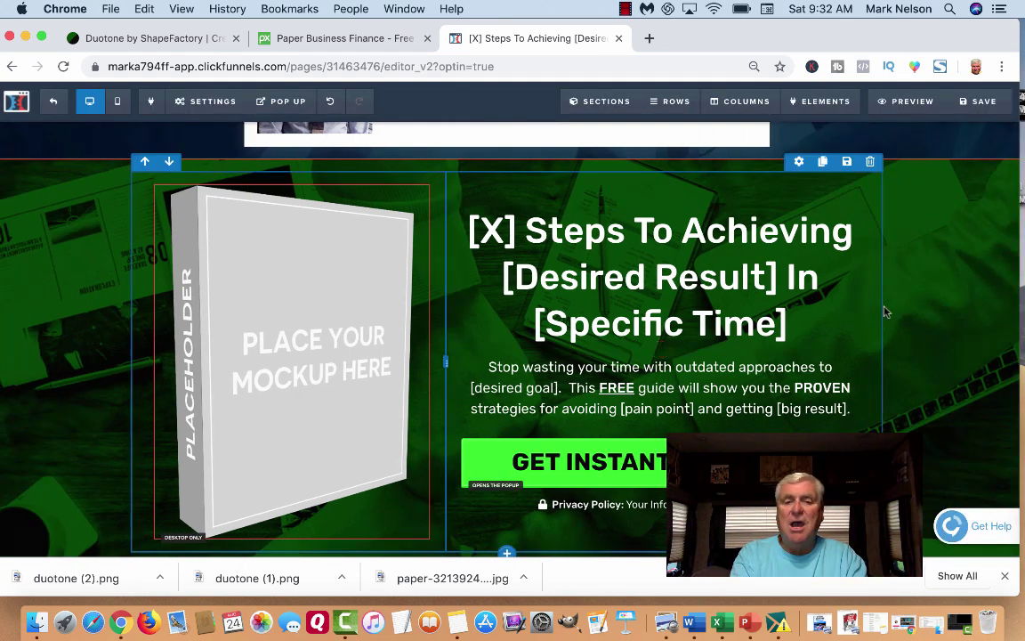
{"action": "scroll", "coordinate": [885, 312], "scroll_direction": "down", "scroll_amount": 4}
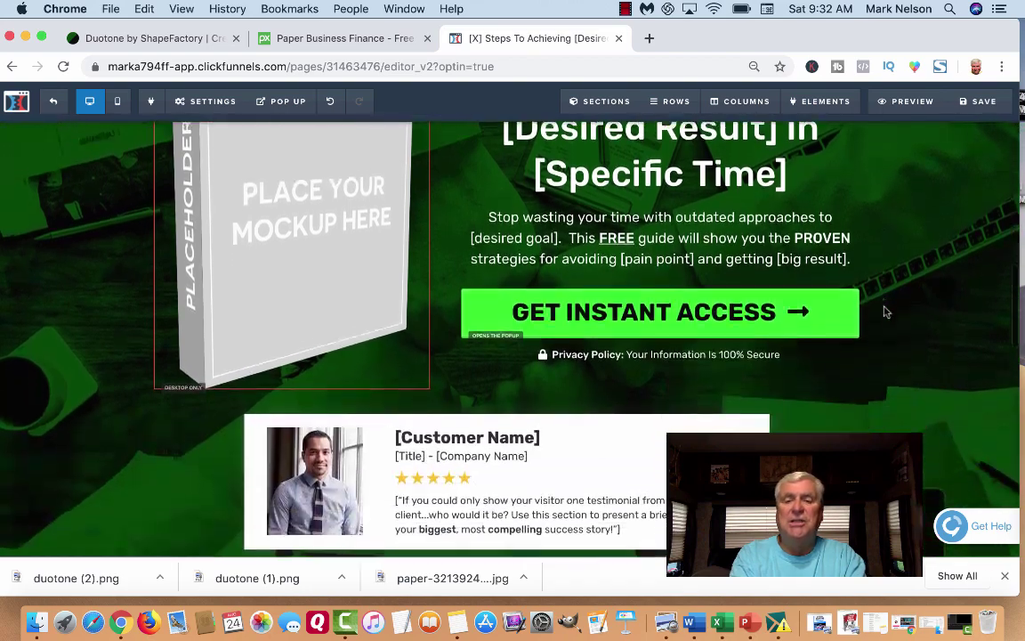
{"action": "scroll", "coordinate": [885, 311], "scroll_direction": "down", "scroll_amount": 10}
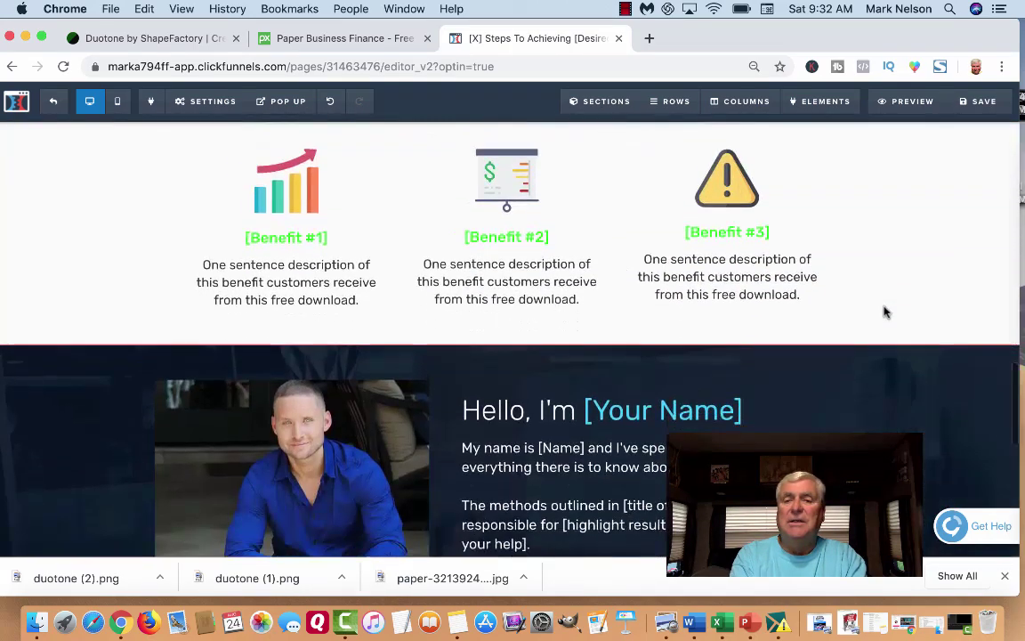
{"action": "scroll", "coordinate": [885, 311], "scroll_direction": "down", "scroll_amount": 1}
{"action": "scroll", "coordinate": [885, 312], "scroll_direction": "up", "scroll_amount": 1}
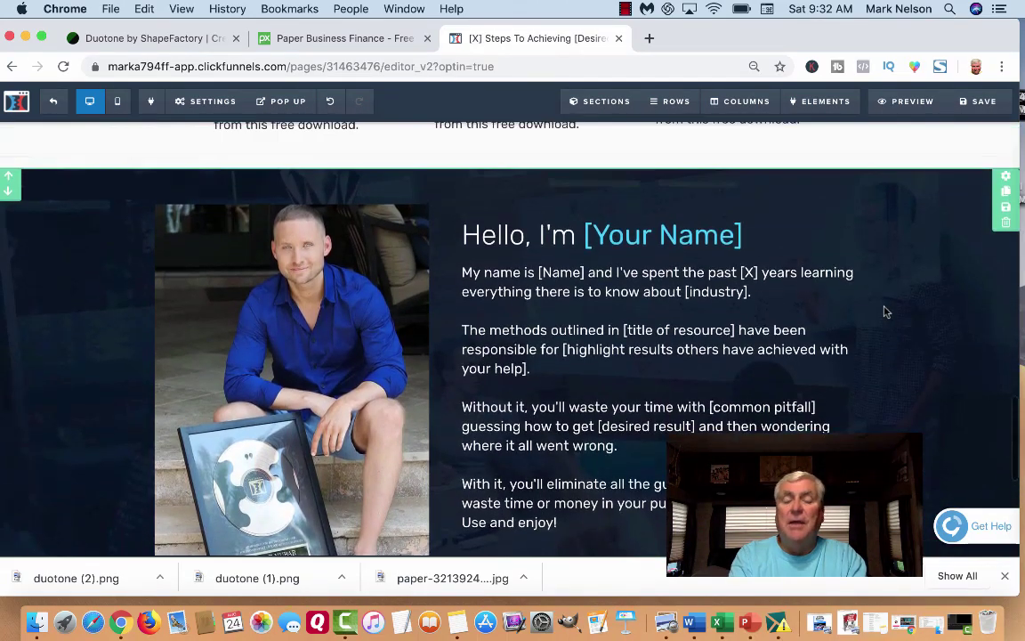
{"action": "left_click", "coordinate": [1004, 179]}
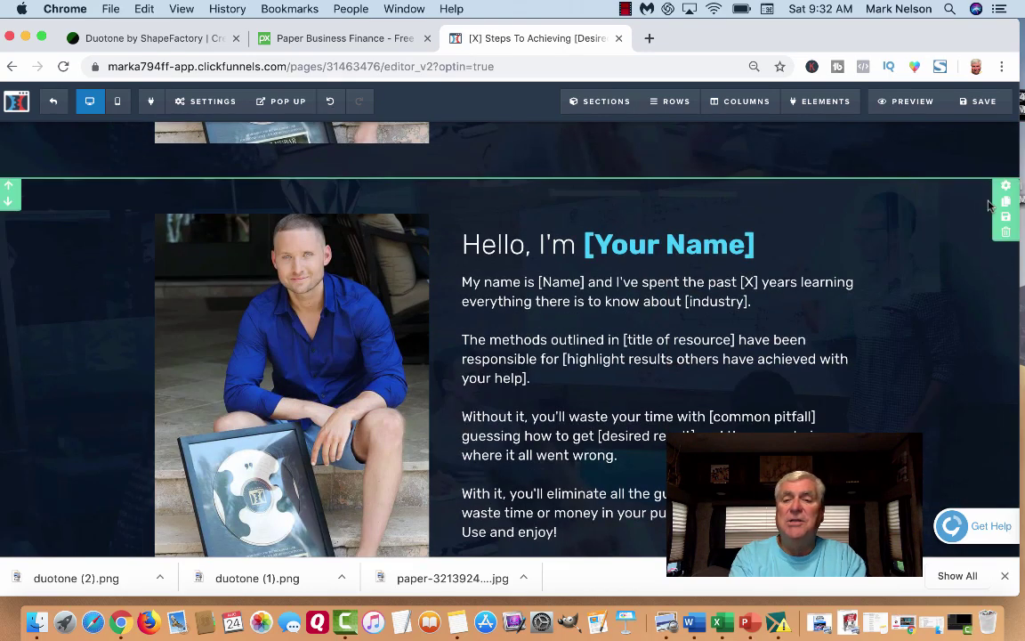
{"action": "left_click", "coordinate": [1008, 203]}
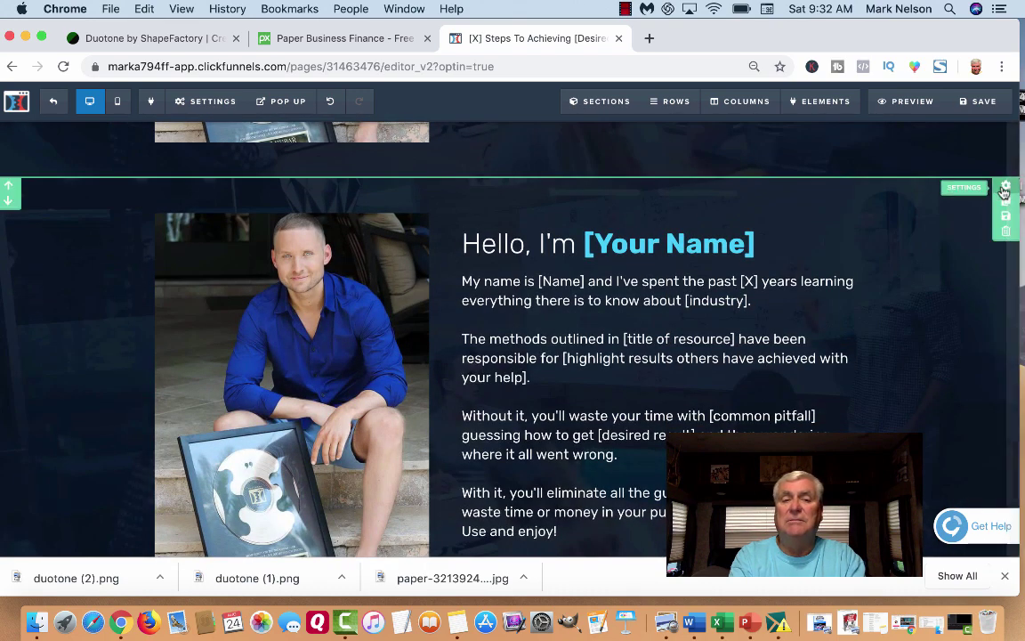
Give the new About copy the dark green duotone background and save the page
{"action": "left_click", "coordinate": [1005, 188]}
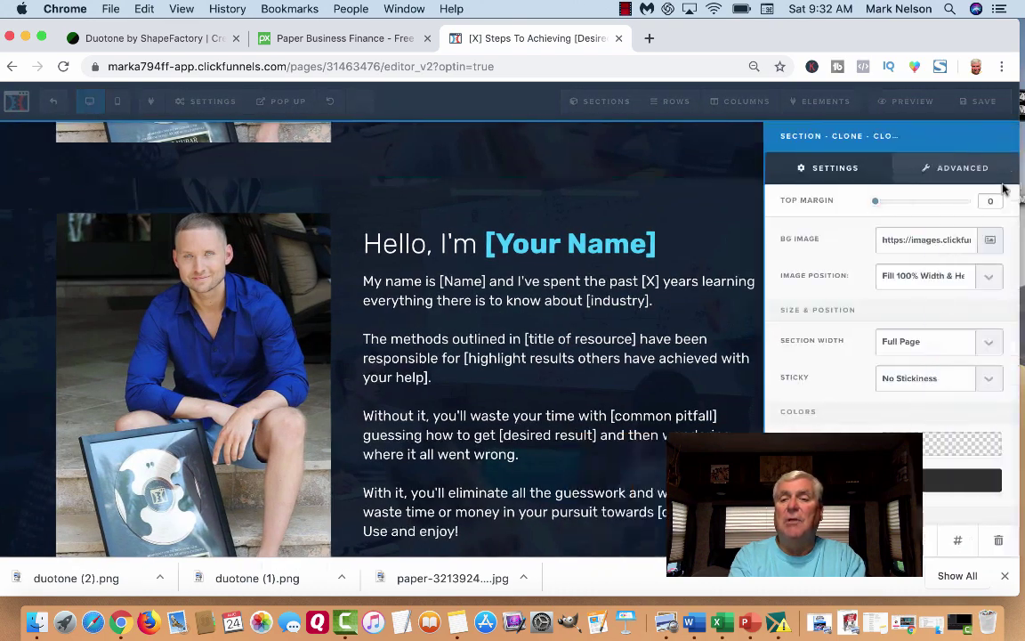
{"action": "left_click", "coordinate": [990, 240]}
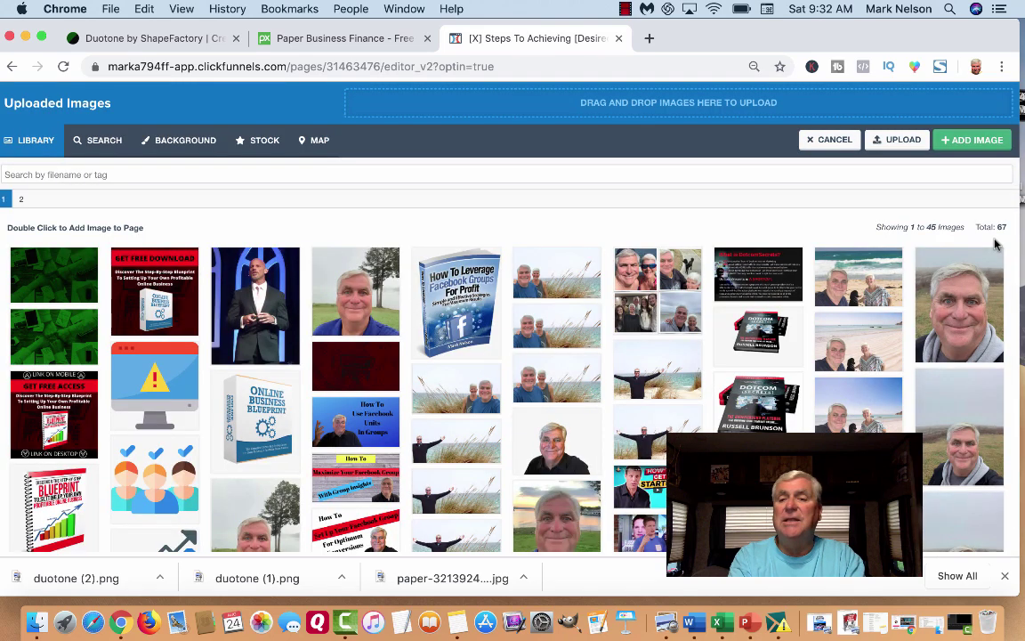
{"action": "double_click", "coordinate": [55, 266]}
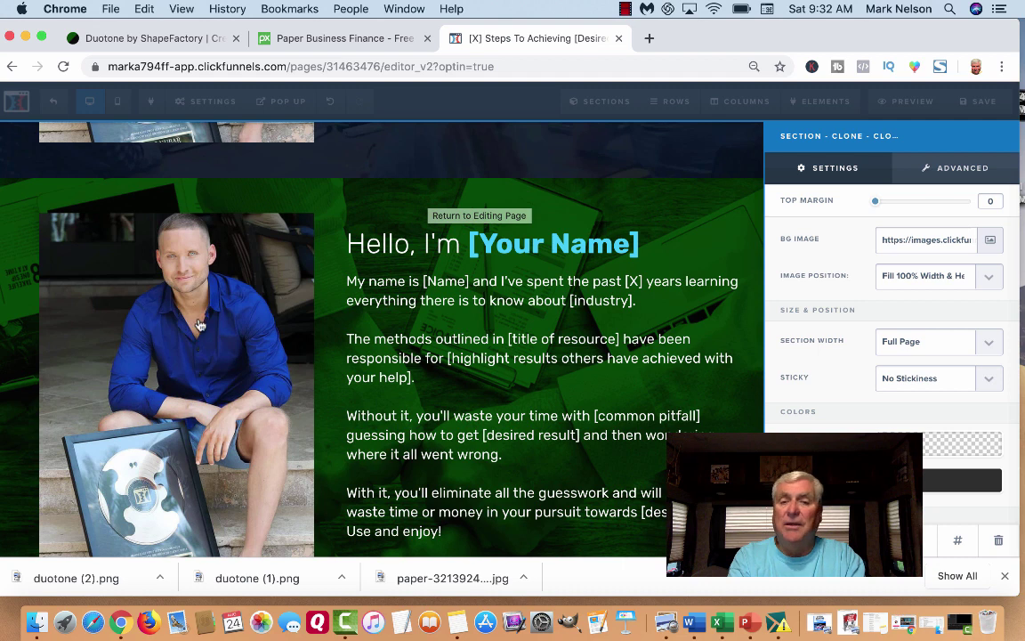
{"action": "left_click", "coordinate": [451, 213]}
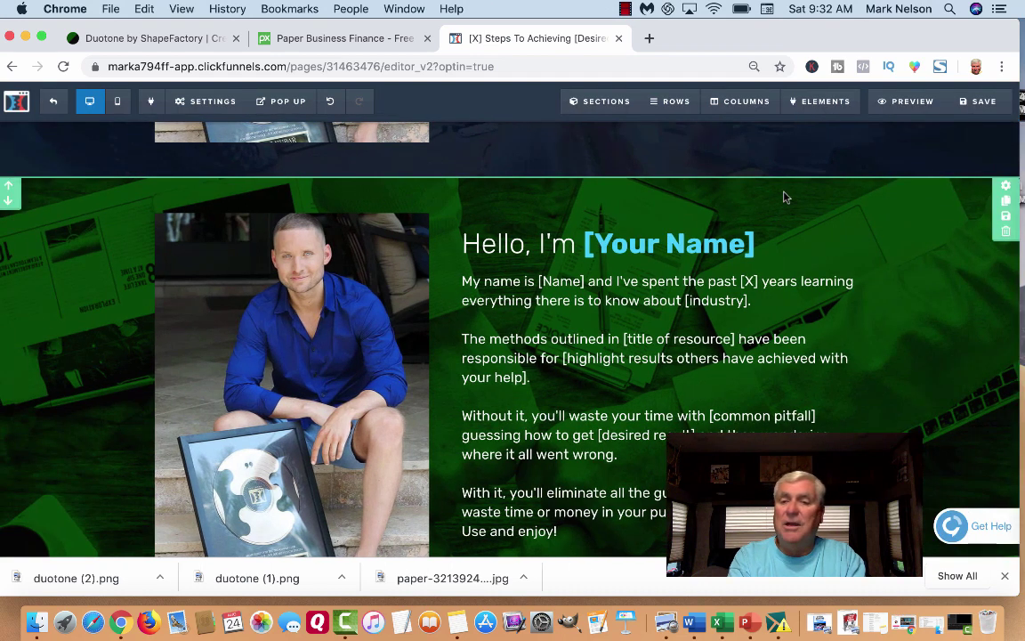
{"action": "left_click", "coordinate": [979, 101]}
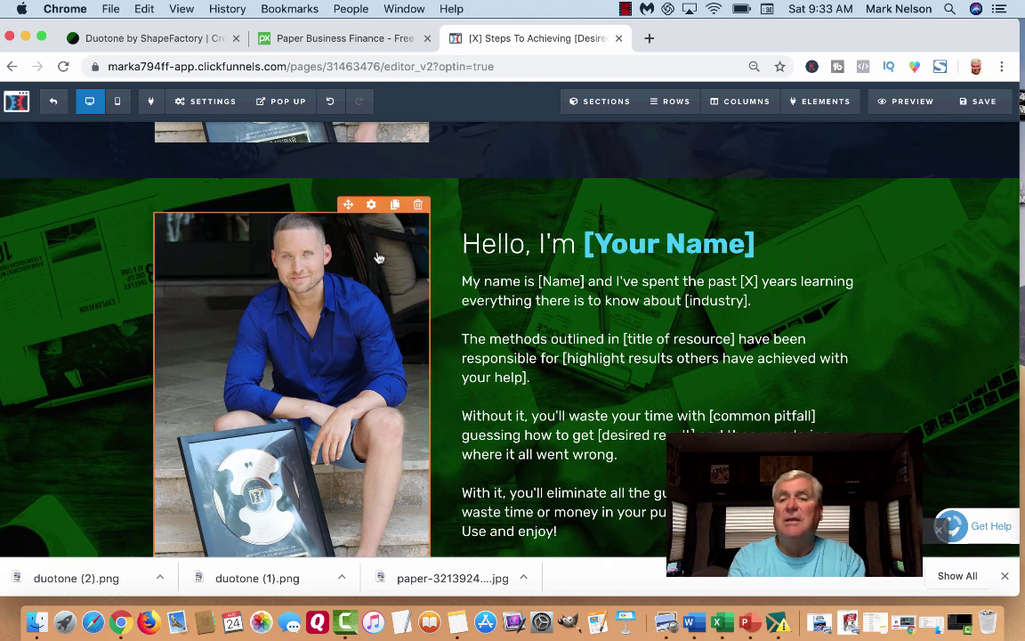
Replace the blue-shirt man's portrait with the author's own photo from the image library
{"action": "left_click", "coordinate": [371, 206]}
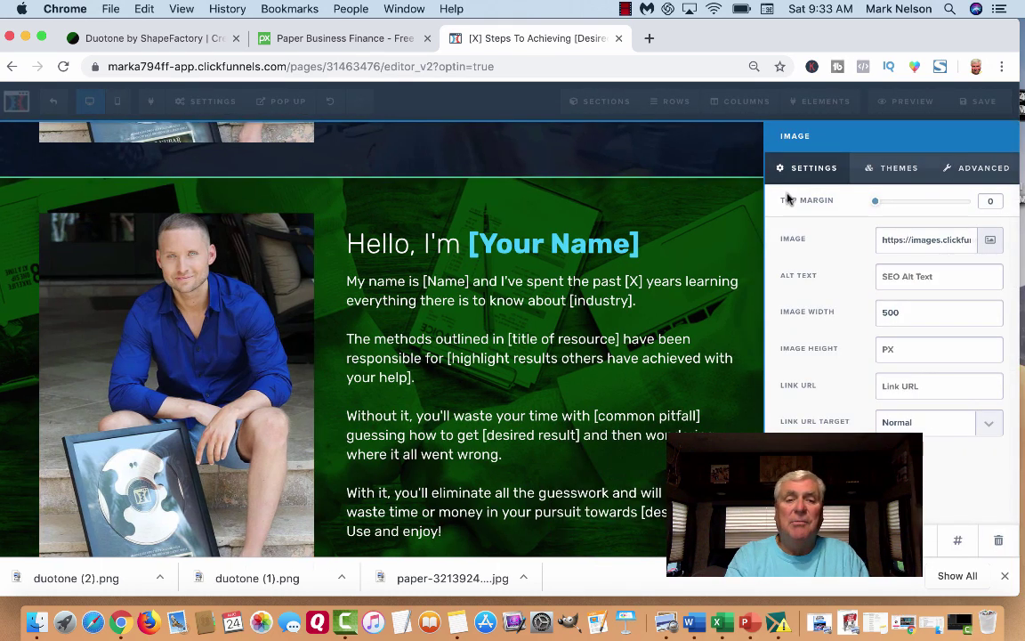
{"action": "left_click", "coordinate": [990, 239]}
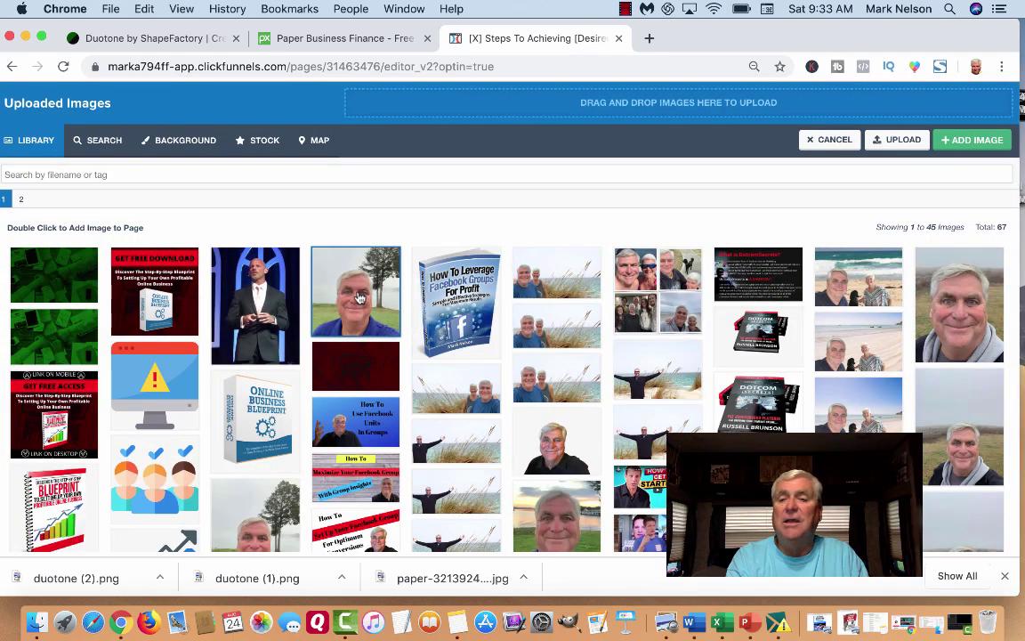
{"action": "double_click", "coordinate": [359, 297]}
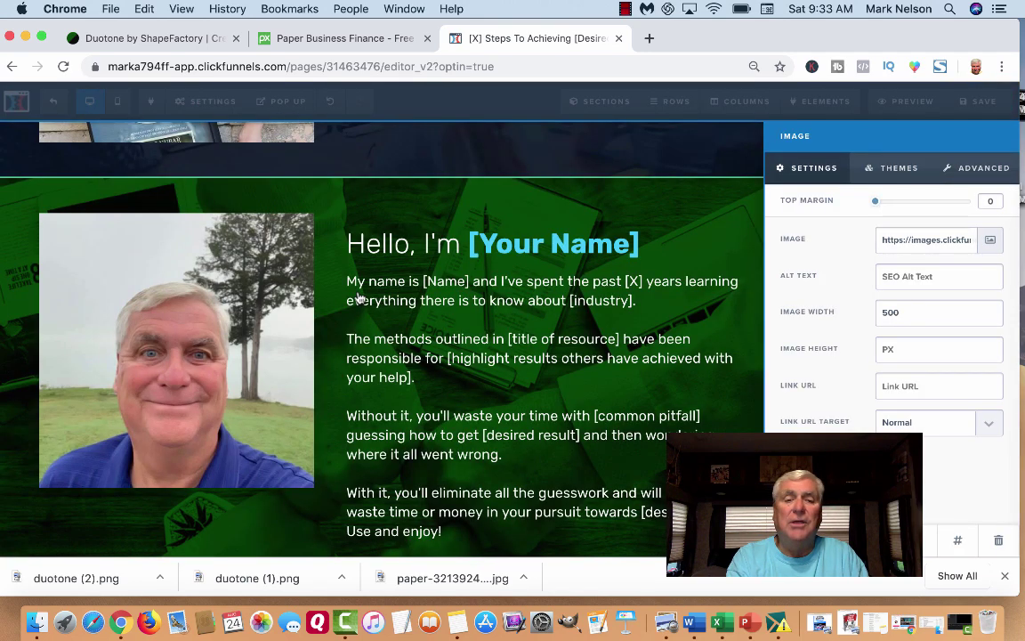
{"action": "left_click", "coordinate": [192, 347]}
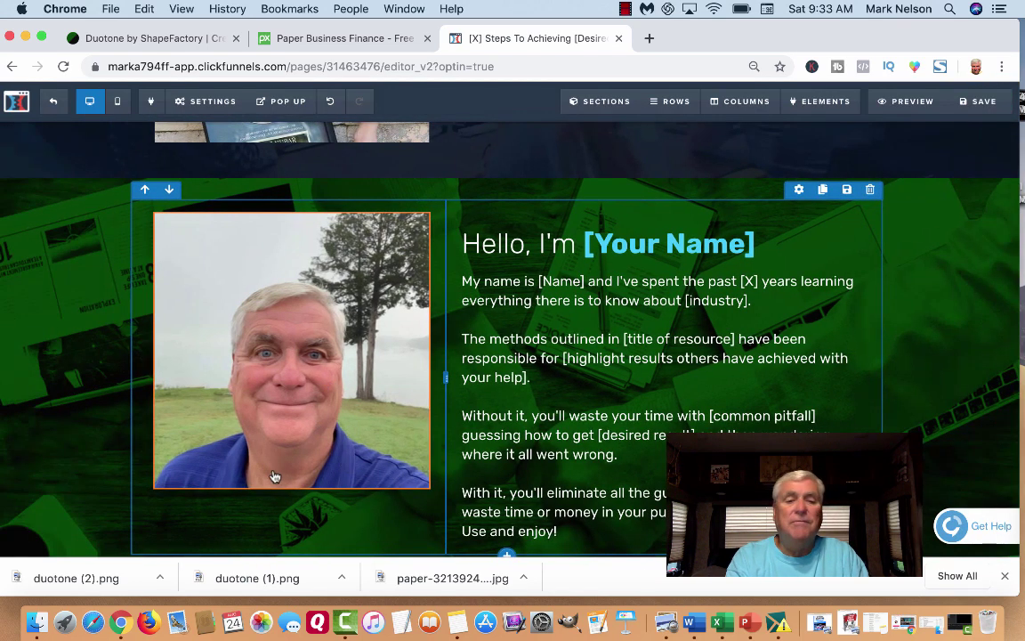
{"action": "left_click", "coordinate": [332, 351]}
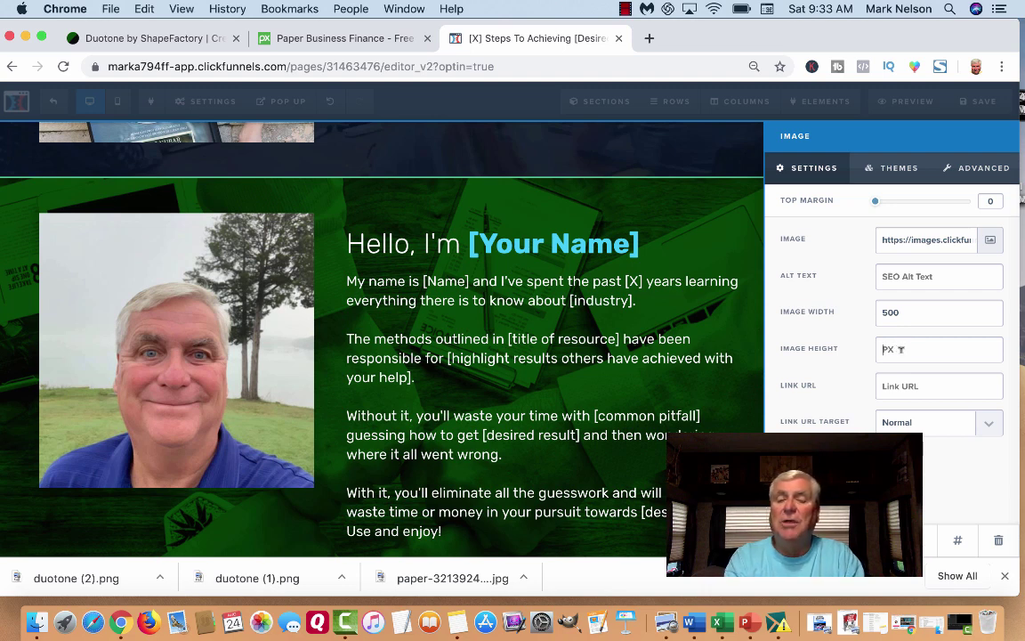
Set the portrait's image height to 450
{"action": "type", "text": "35"}
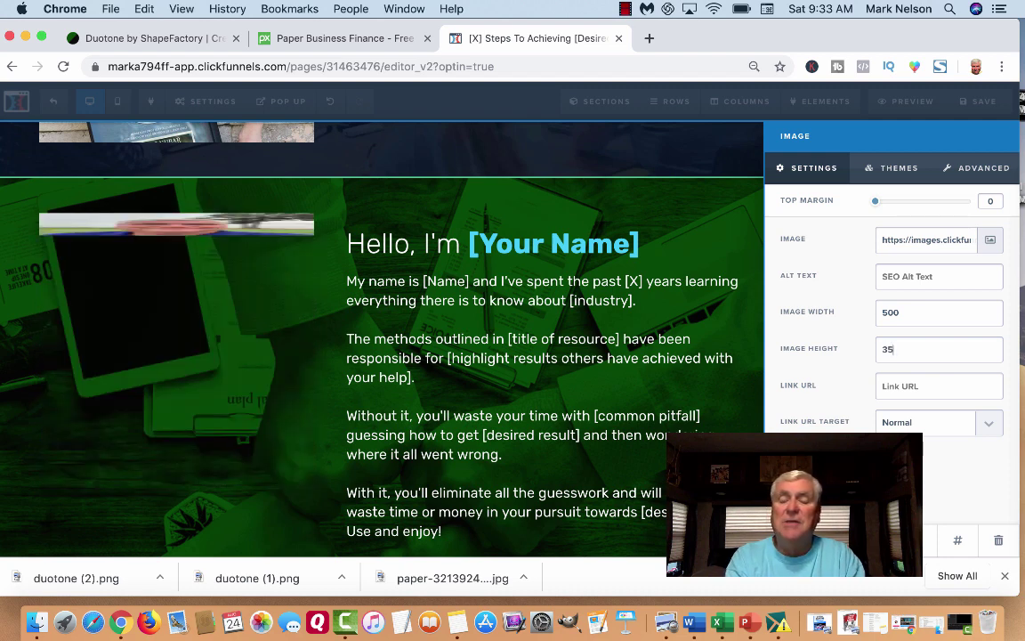
{"action": "type", "text": "00"}
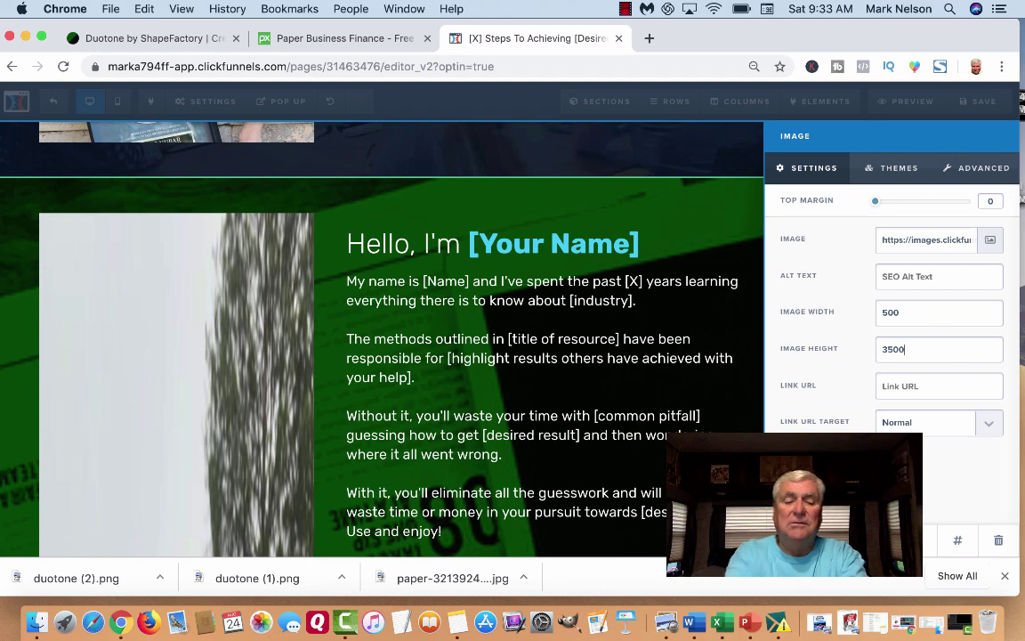
{"action": "key", "text": "BackSpace"}
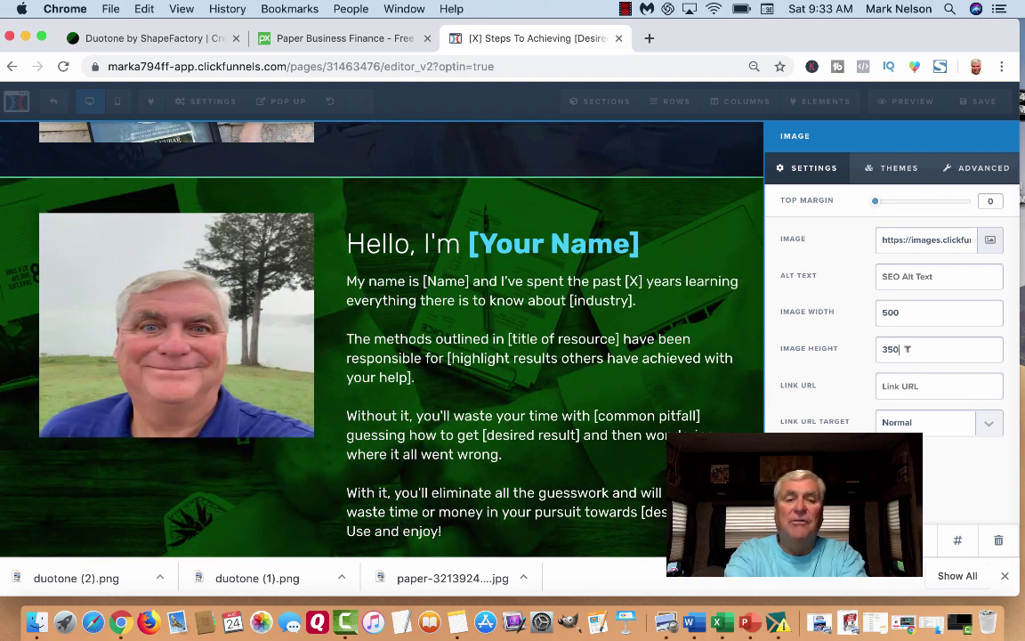
{"action": "left_click_drag", "start_coordinate": [903, 349], "coordinate": [878, 348]}
{"action": "type", "text": "500"}
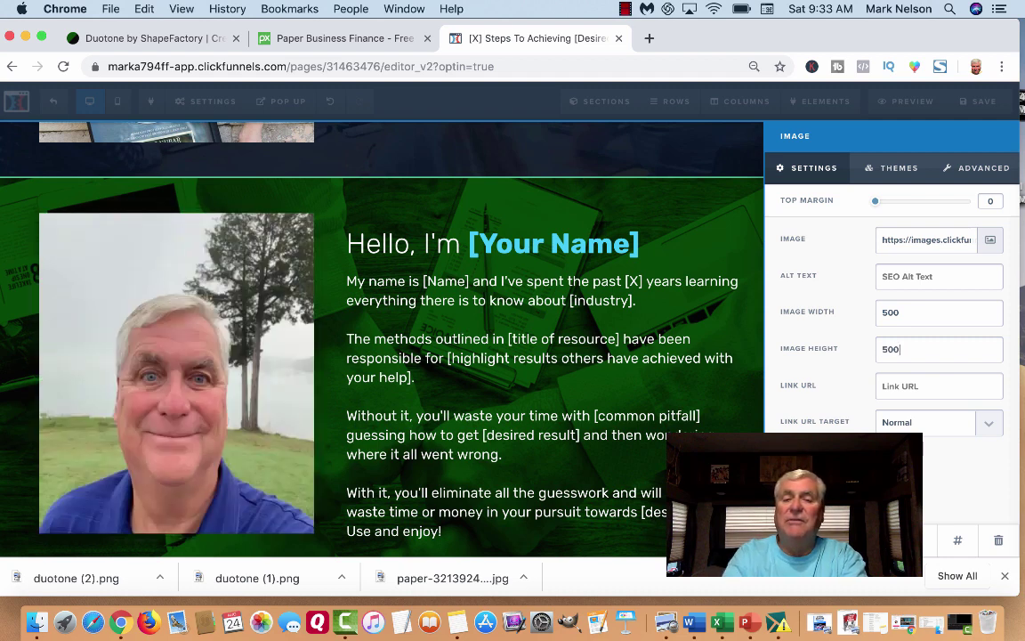
{"action": "key", "text": "BackSpace"}
{"action": "key", "text": "BackSpace"}
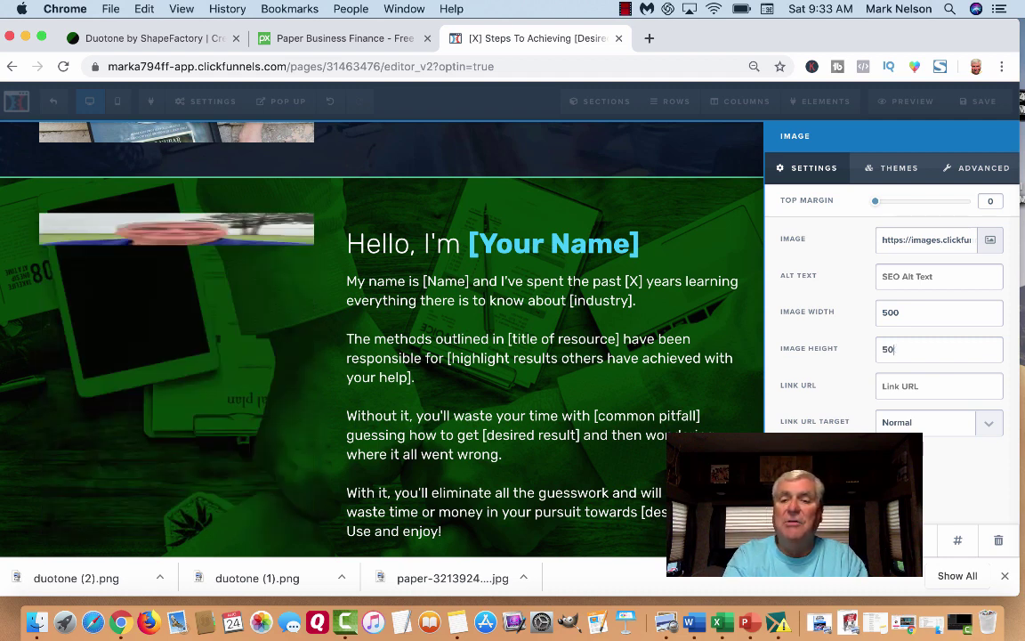
{"action": "key", "text": "BackSpace"}
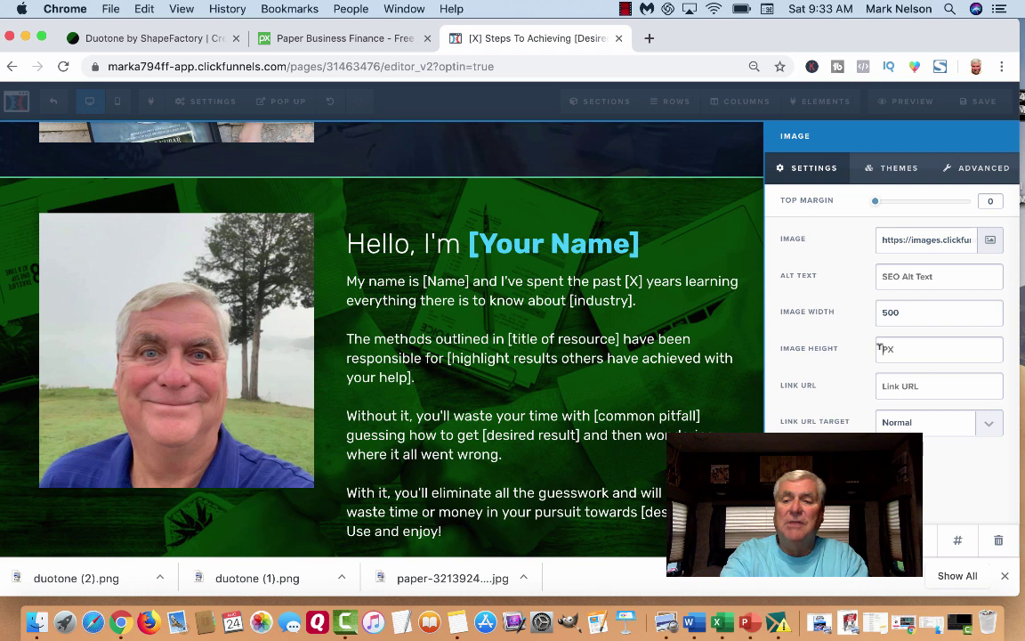
{"action": "type", "text": "45"}
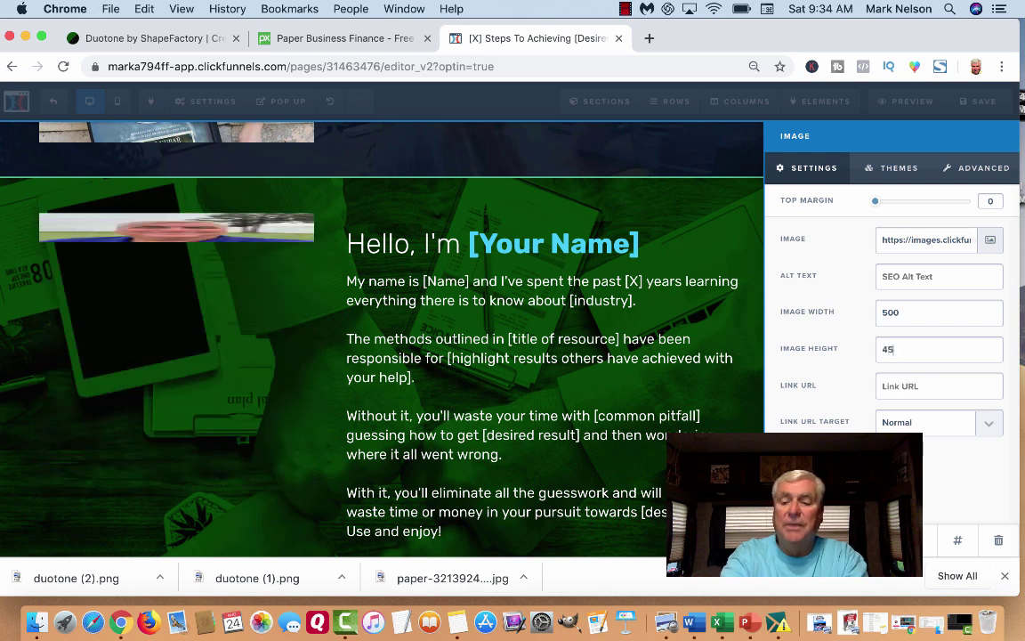
{"action": "type", "text": "0"}
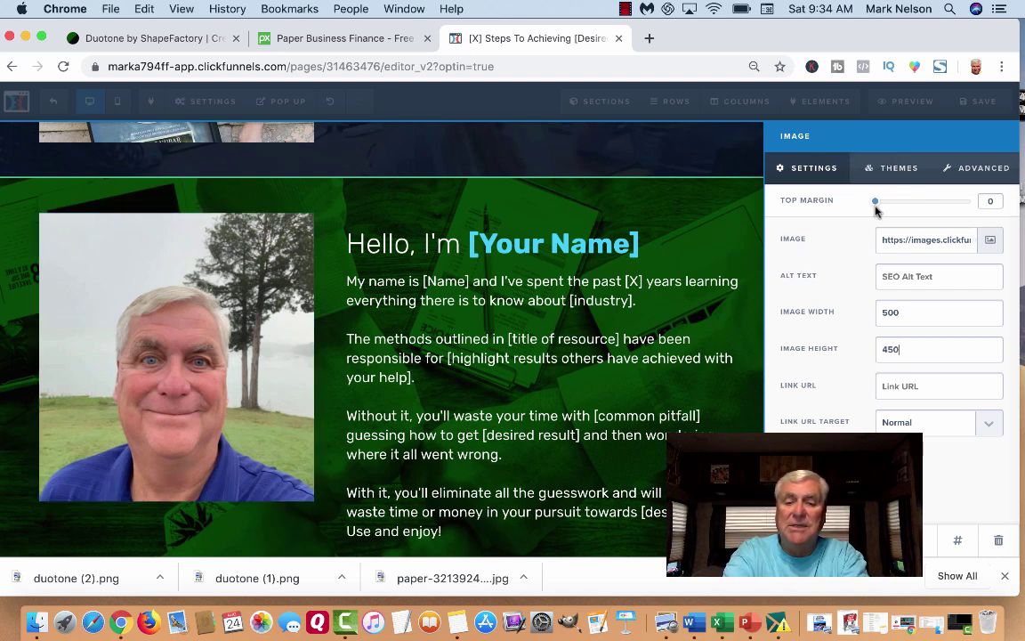
Give the portrait a top margin of 45 and save the page
{"action": "left_click_drag", "start_coordinate": [876, 202], "coordinate": [917, 203]}
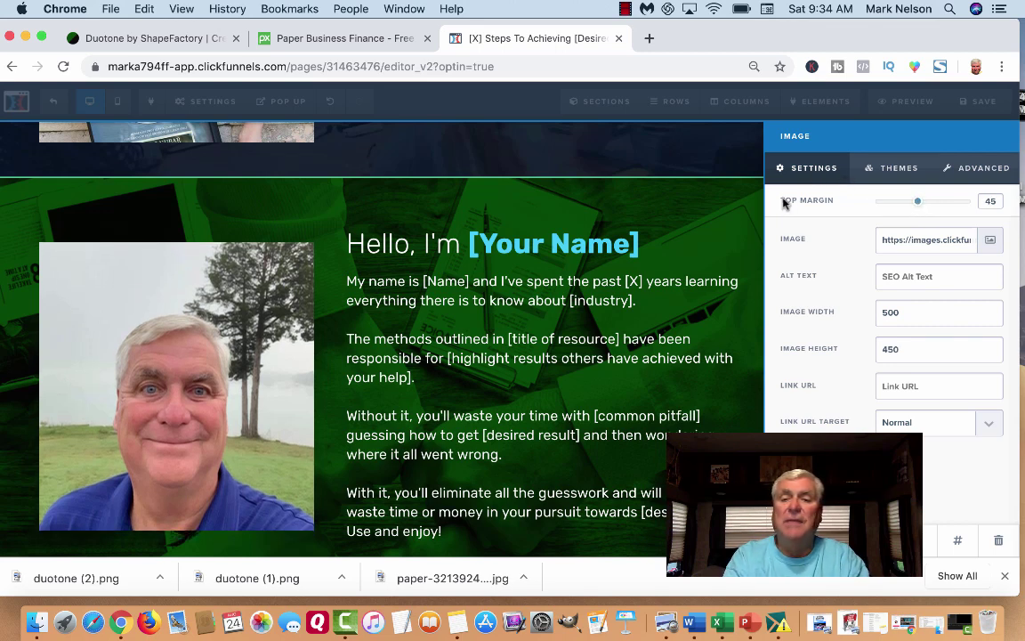
{"action": "left_click", "coordinate": [730, 215]}
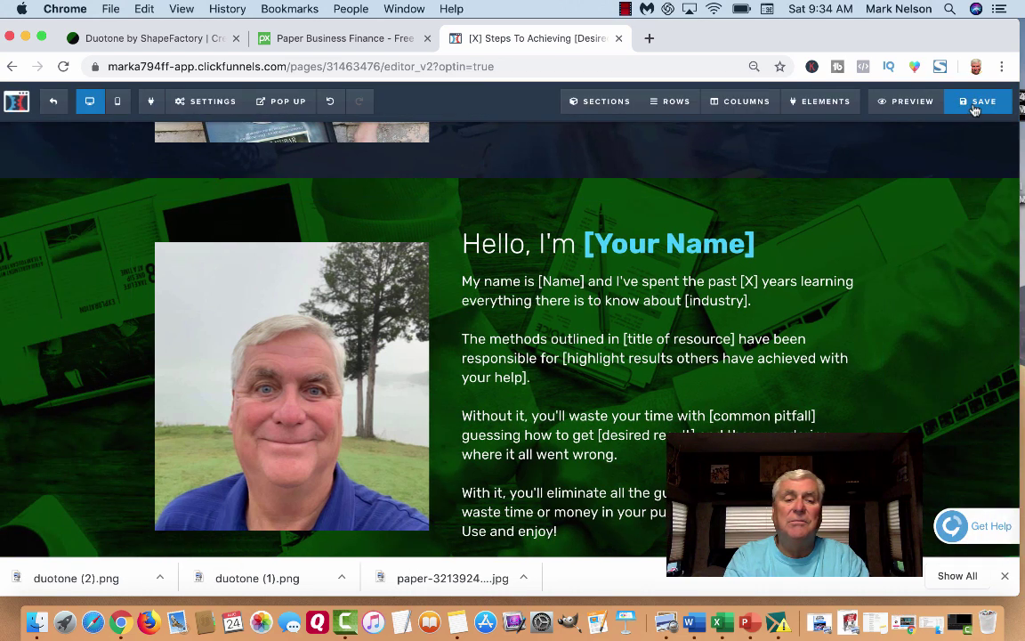
{"action": "left_click", "coordinate": [977, 103]}
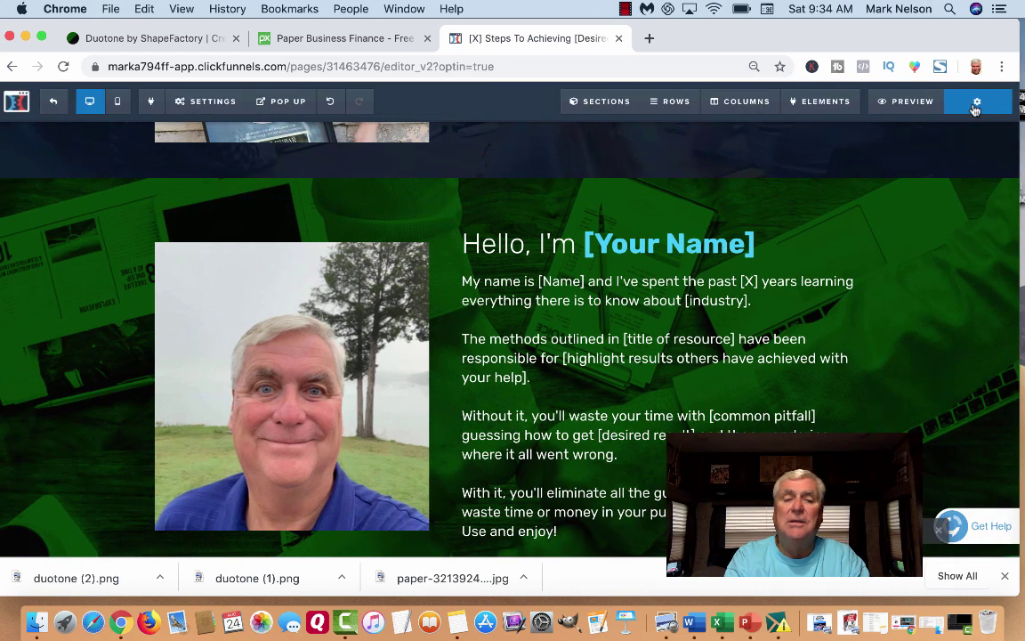